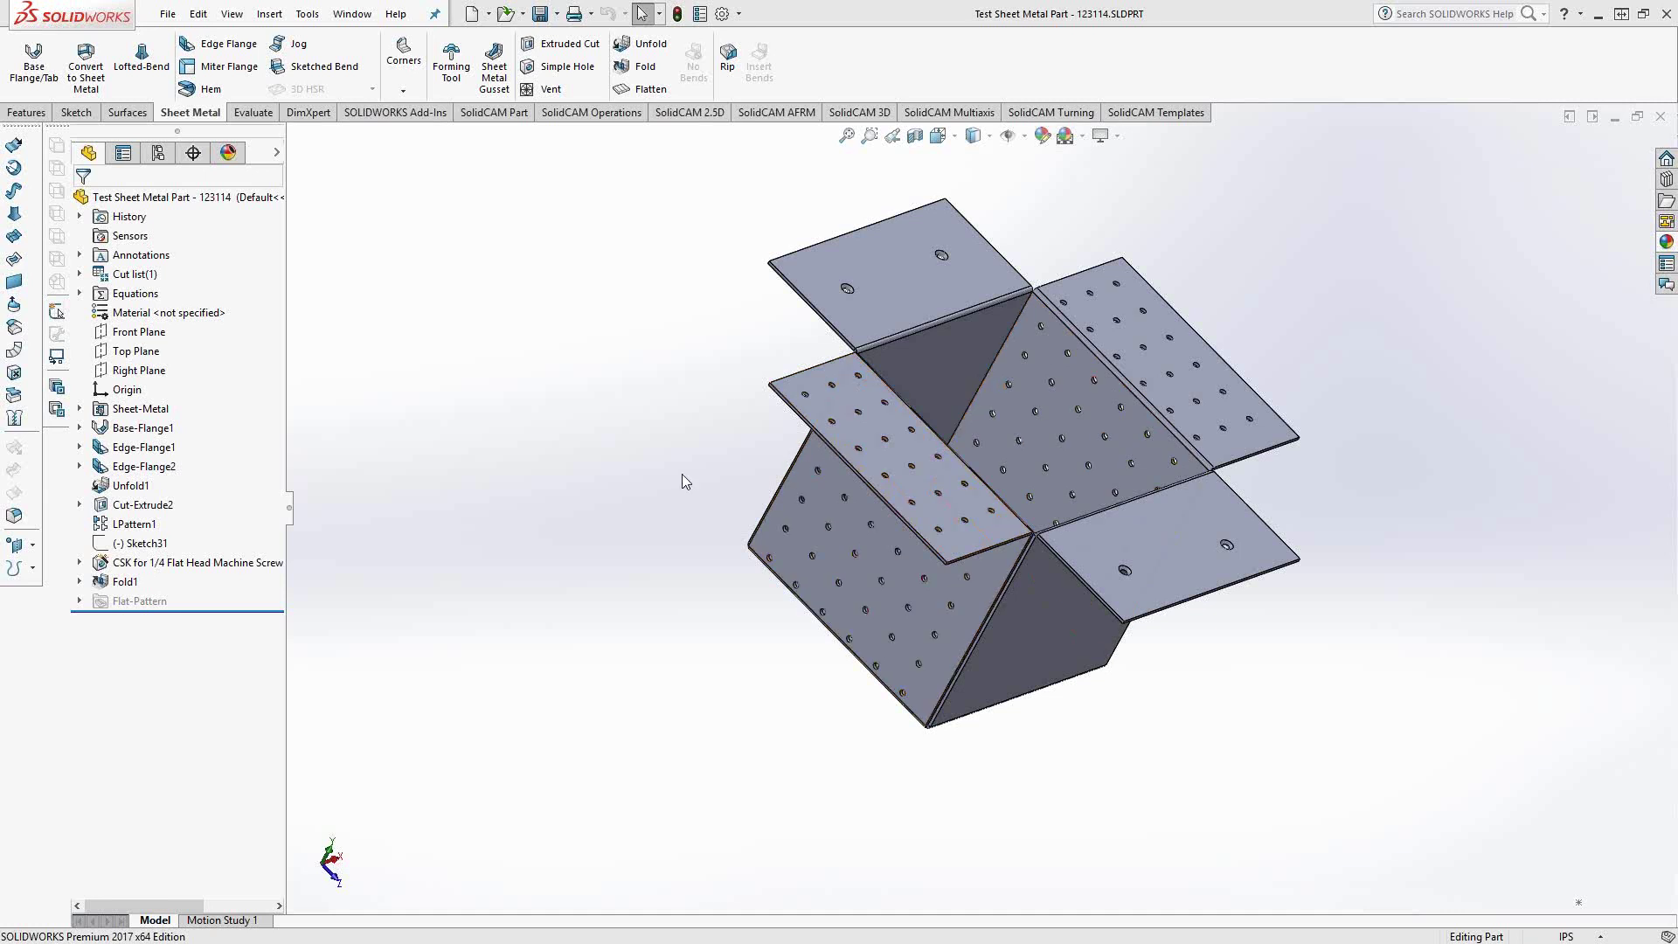
Display the sheet-metal part as a flat pattern in a near top-down view.
{"action": "left_click", "coordinate": [638, 88]}
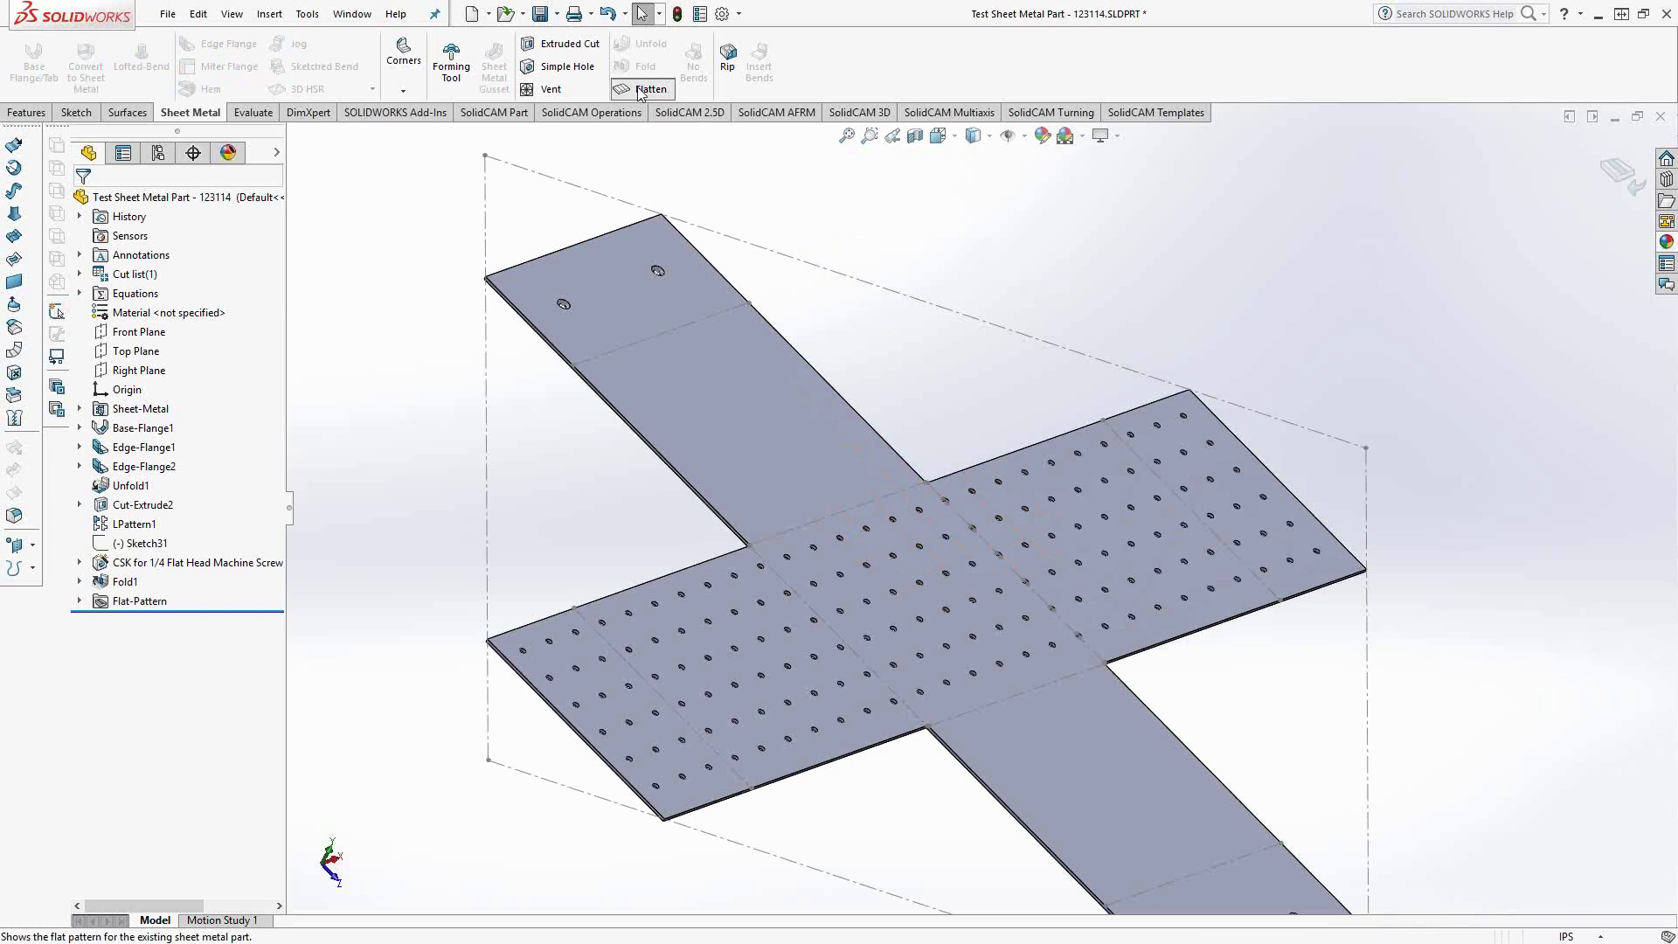
{"action": "middle_click_drag", "start_coordinate": [790, 486], "coordinate": [732, 494]}
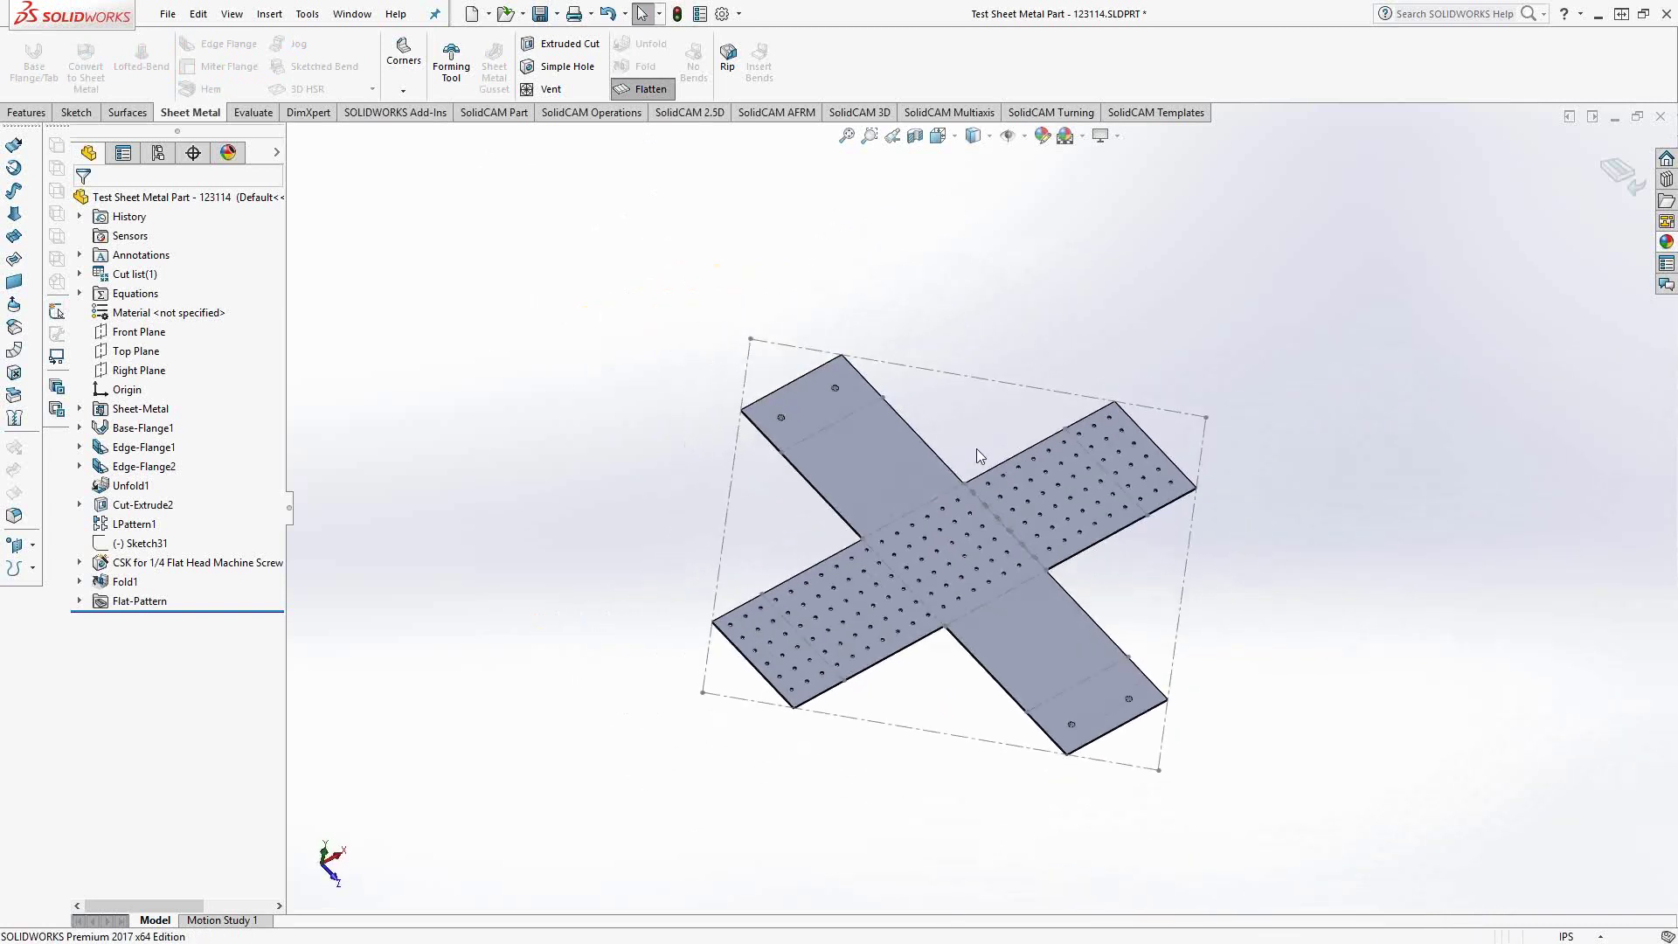
{"action": "scroll", "coordinate": [863, 440], "scroll_direction": "down", "scroll_amount": 5}
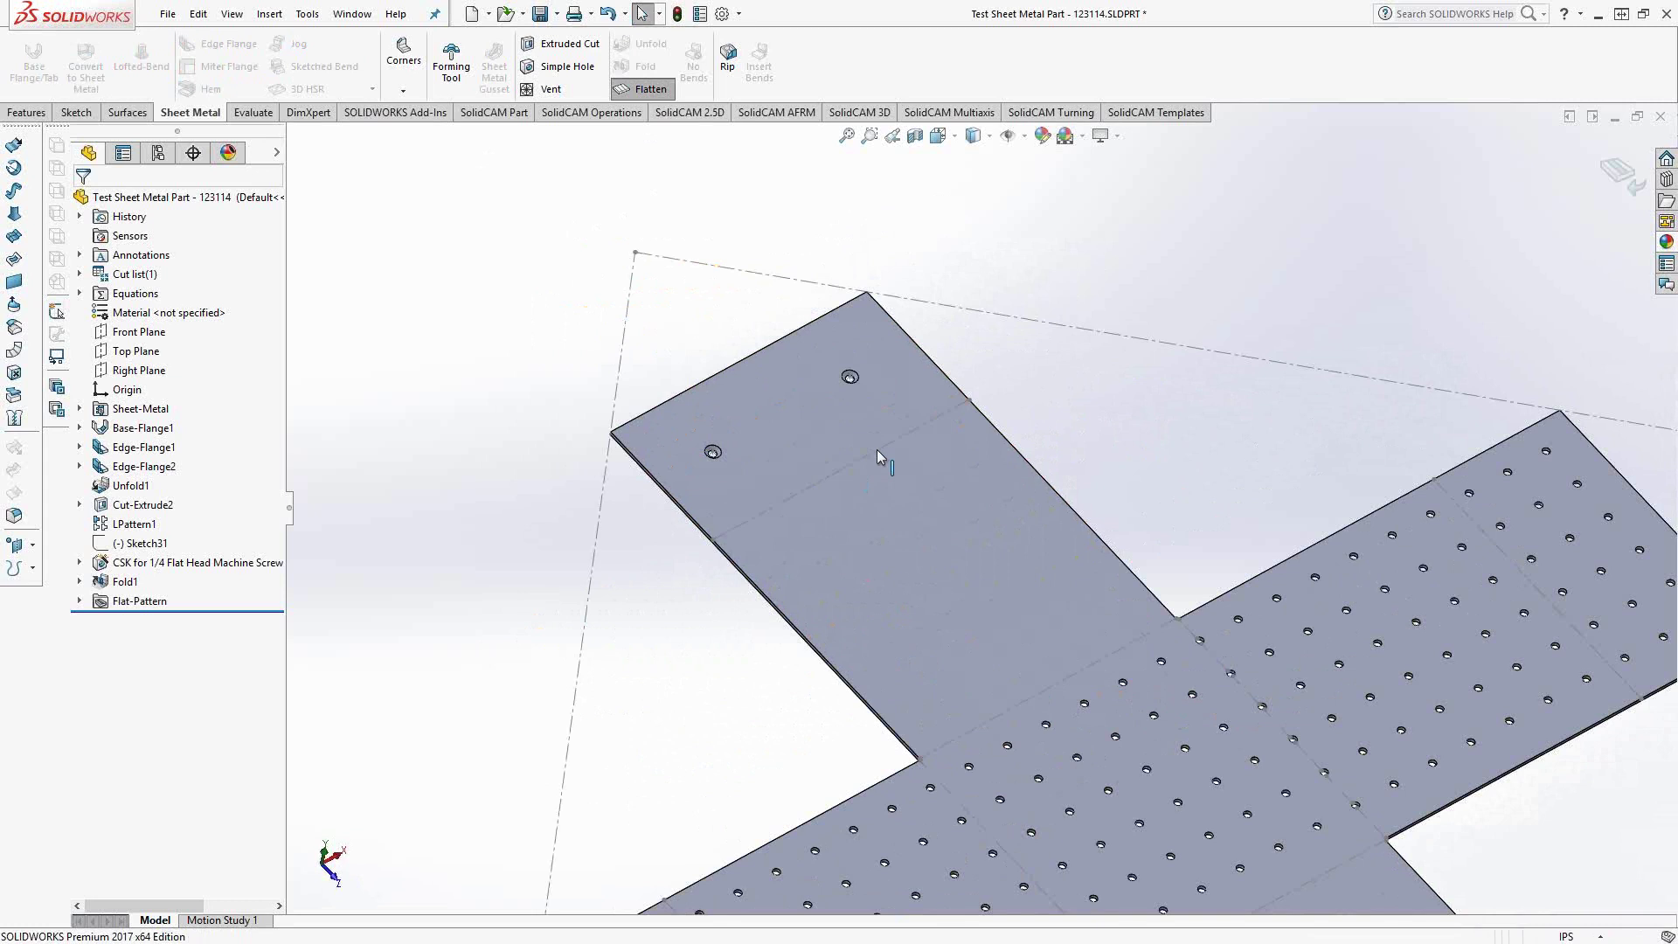
{"action": "scroll", "coordinate": [996, 550], "scroll_direction": "up", "scroll_amount": 4}
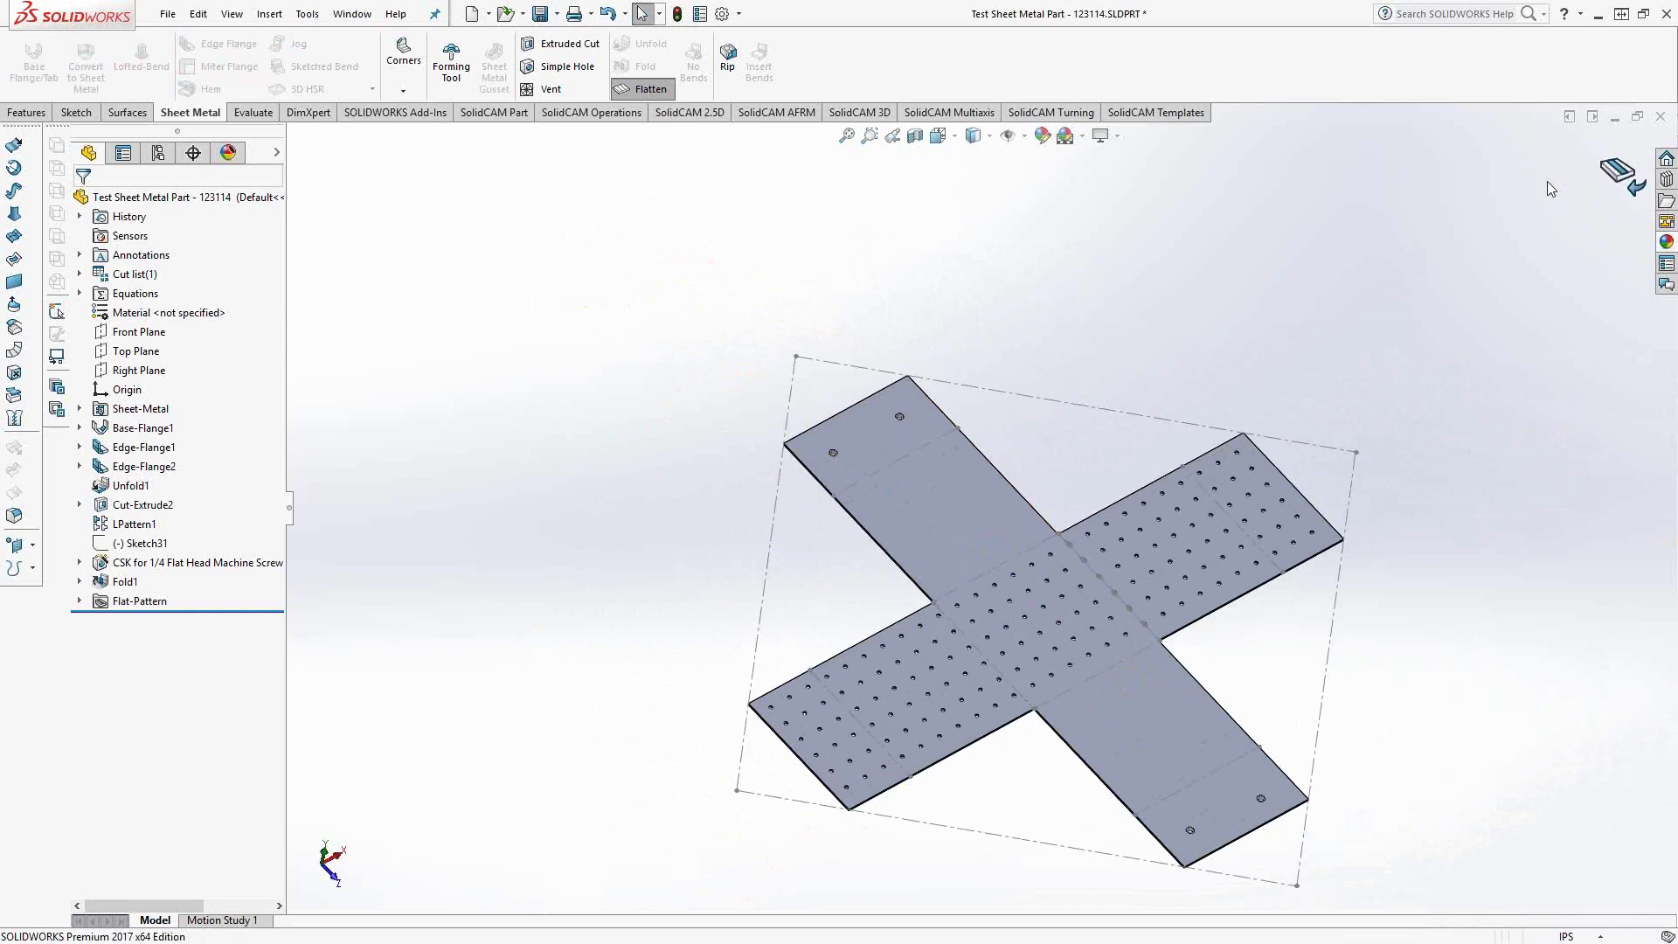
Fold the part back into its box, then close it with Save all.
{"action": "left_click", "coordinate": [651, 87]}
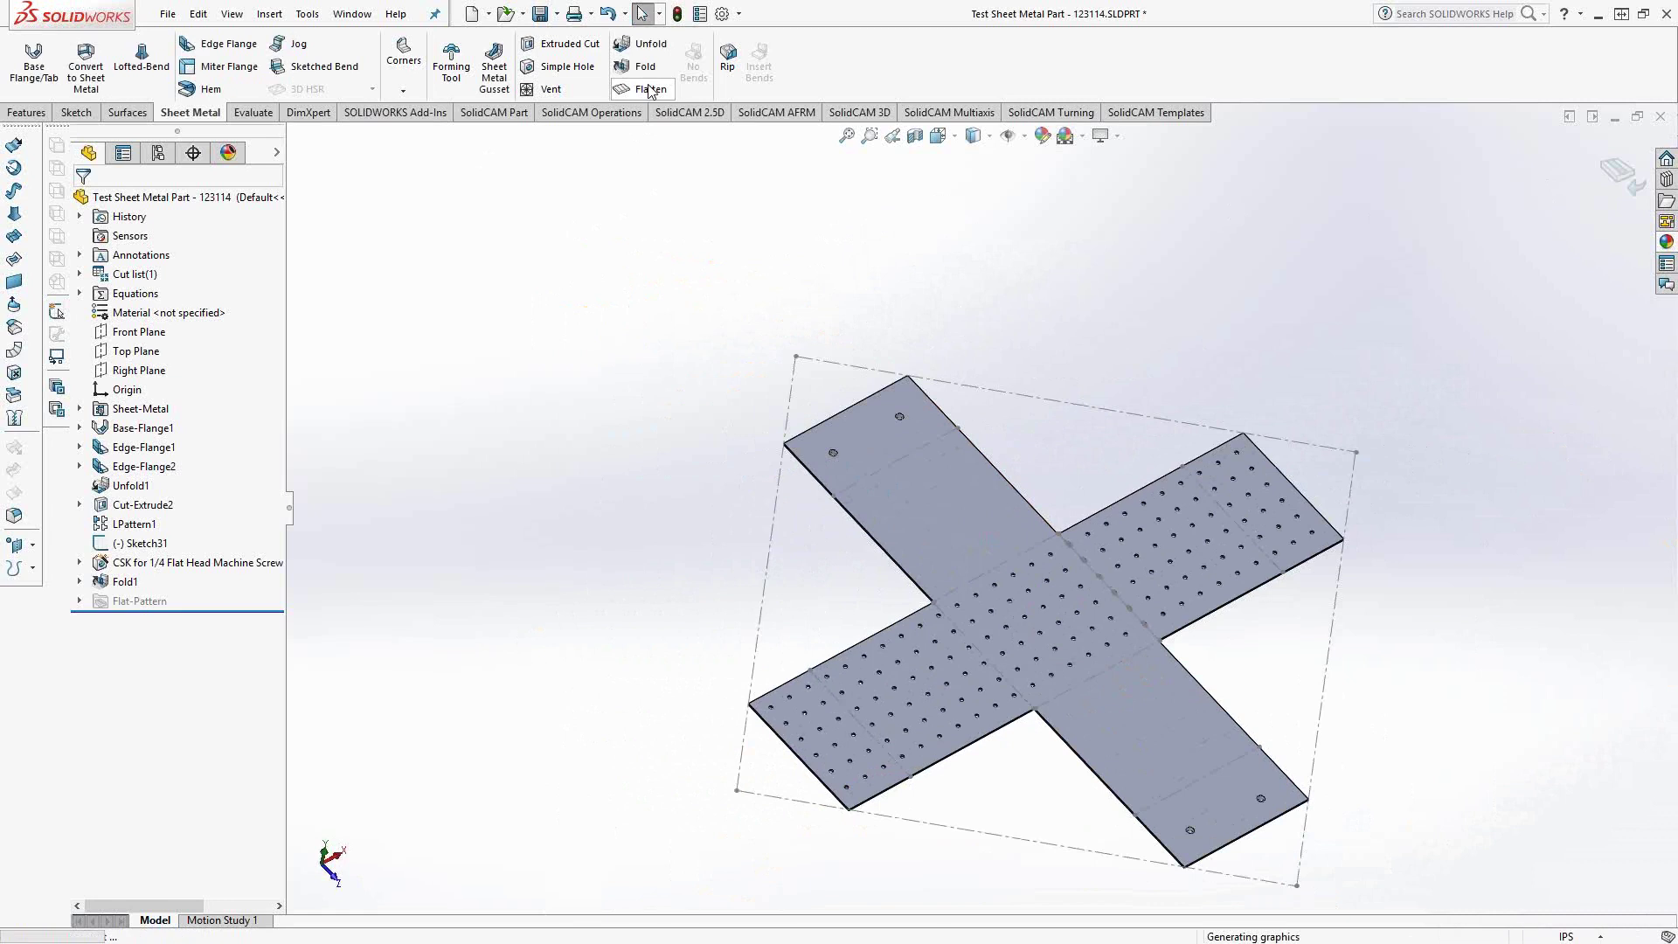
{"action": "left_click", "coordinate": [1661, 116]}
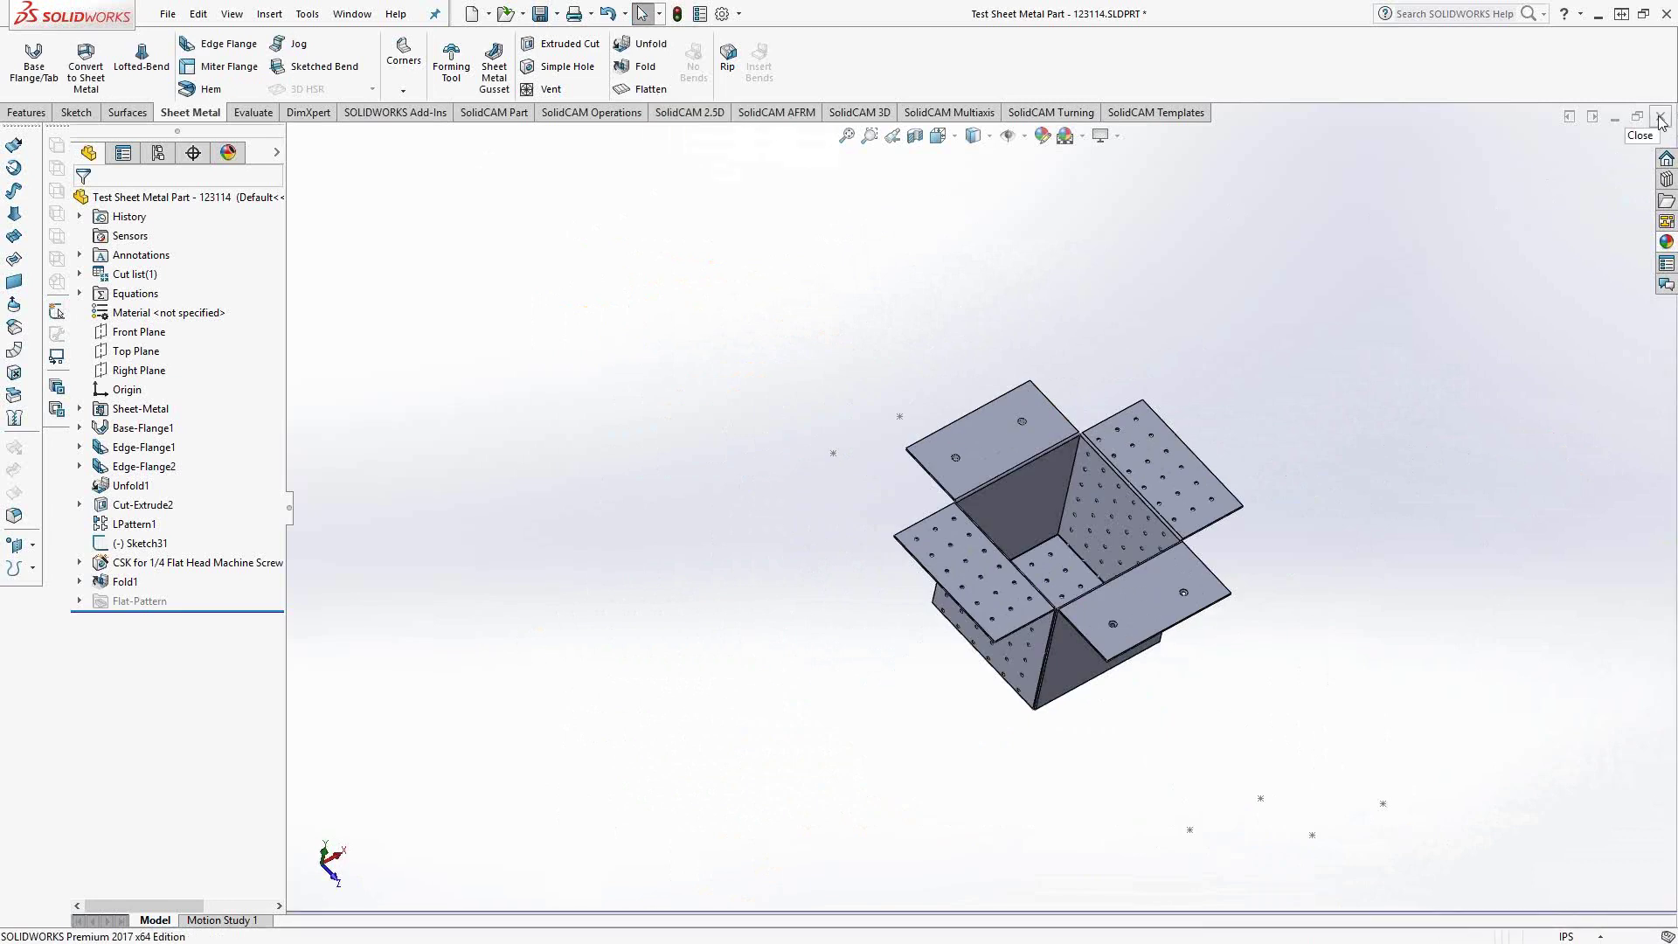
{"action": "left_click", "coordinate": [790, 446]}
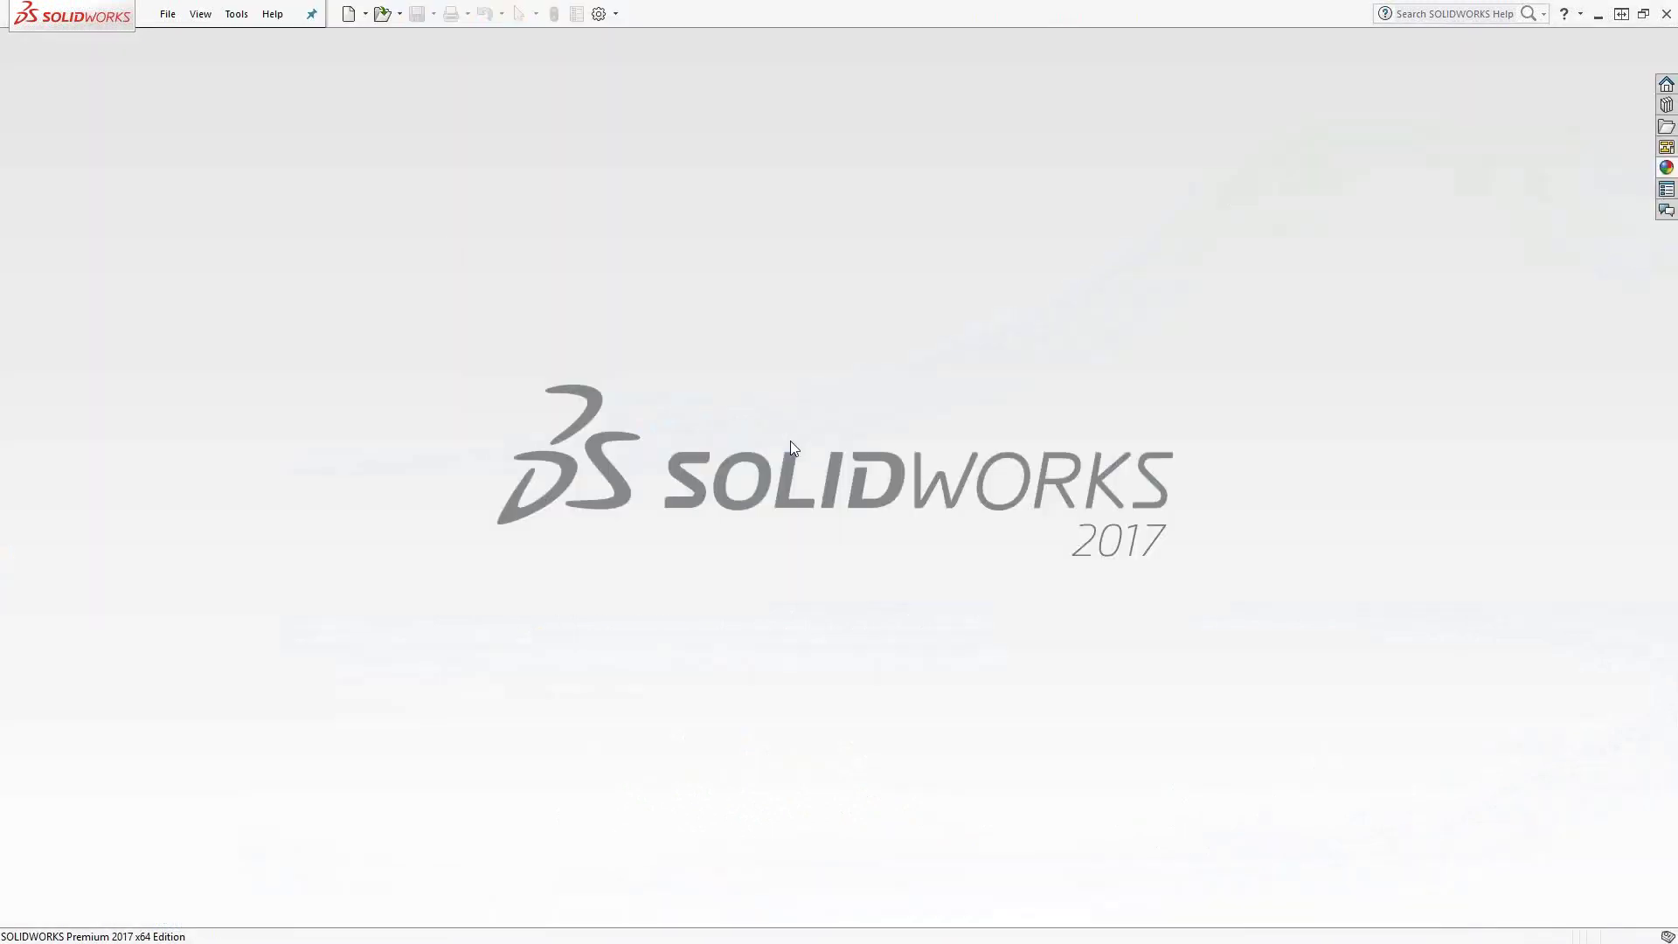
Open the recent CAM-Part TEST SHEET METAL PART - 123114 via Tools > SolidCAM.
{"action": "left_click", "coordinate": [236, 14]}
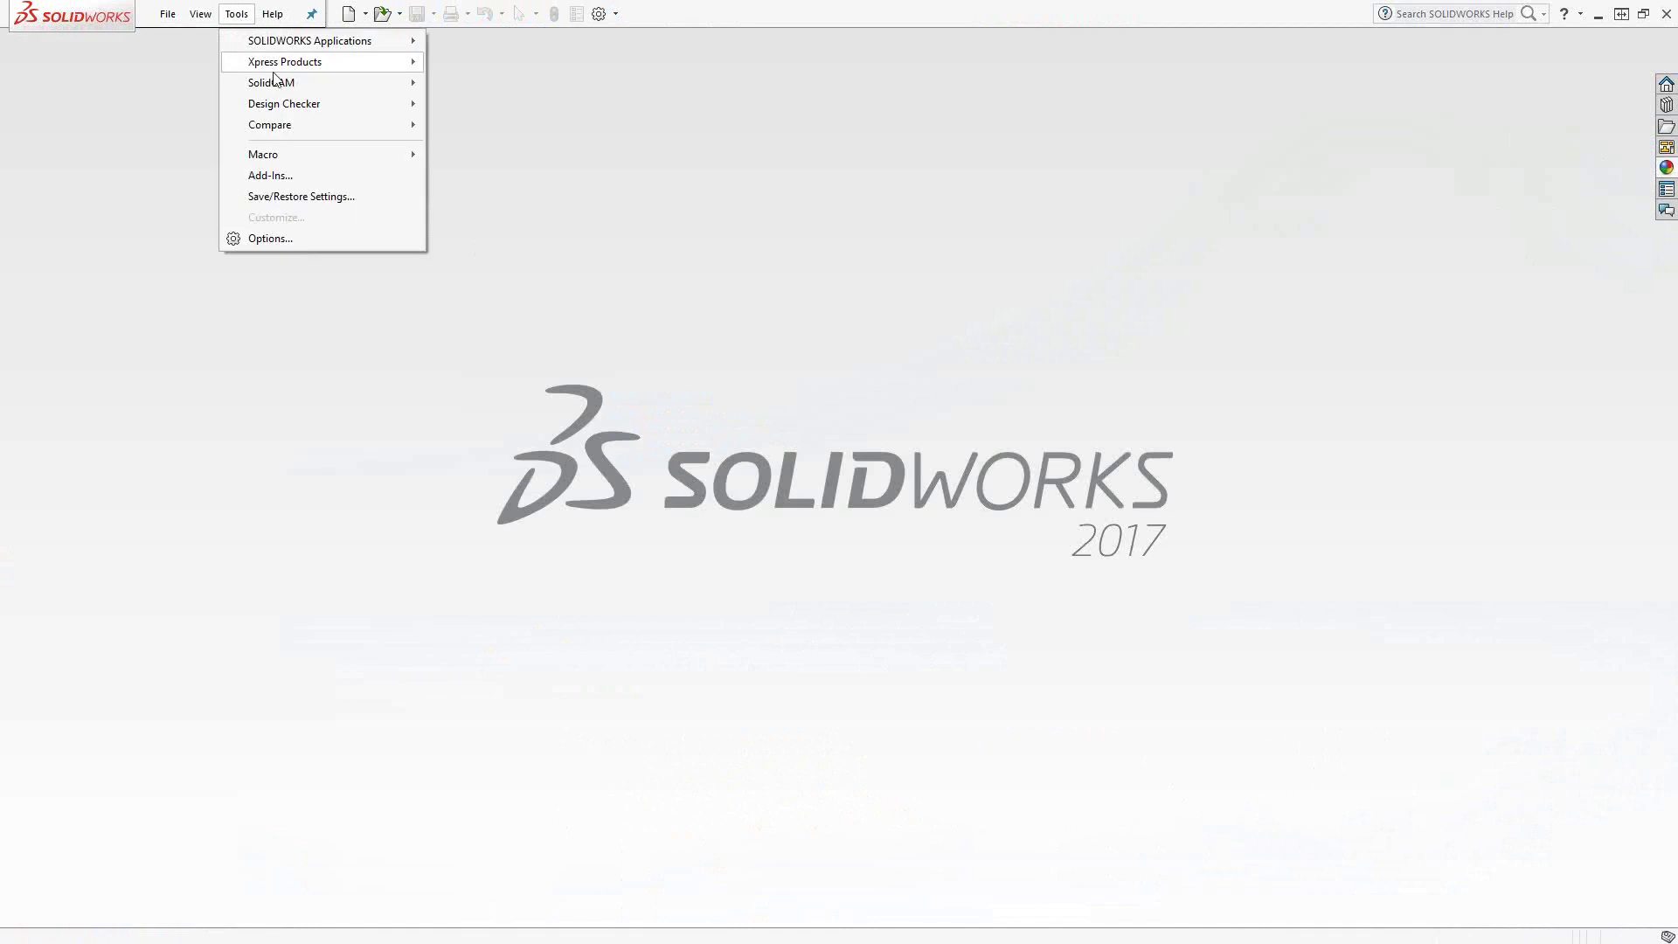
{"action": "mouse_move", "coordinate": [275, 85]}
{"action": "mouse_move", "coordinate": [612, 447]}
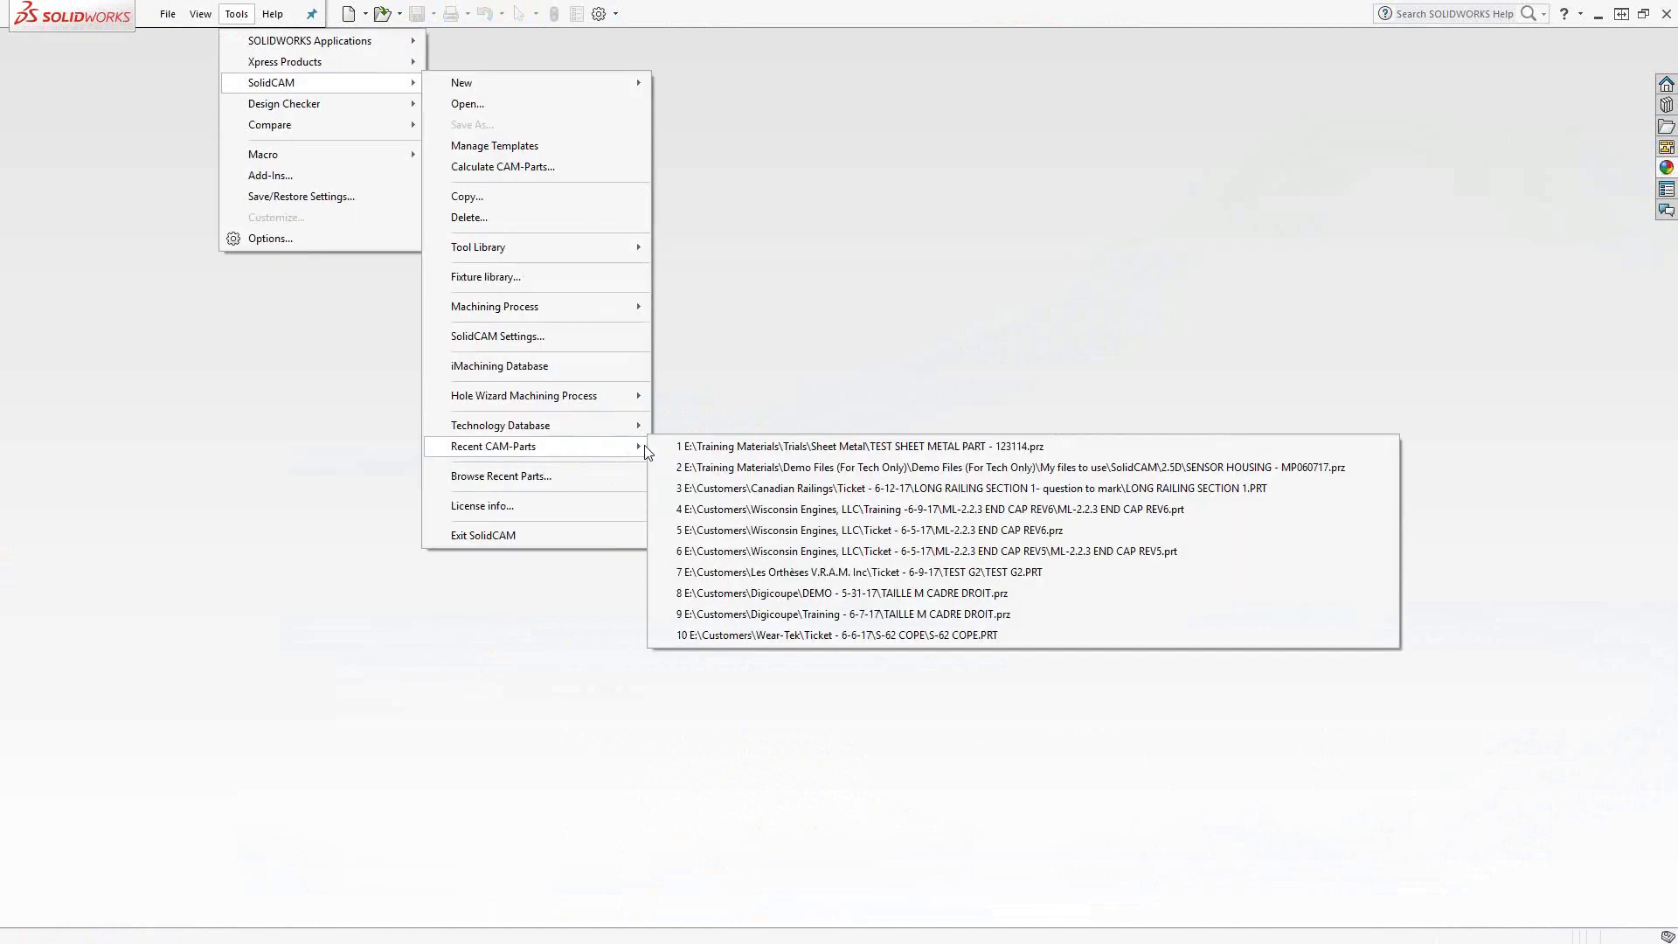
{"action": "left_click", "coordinate": [681, 446]}
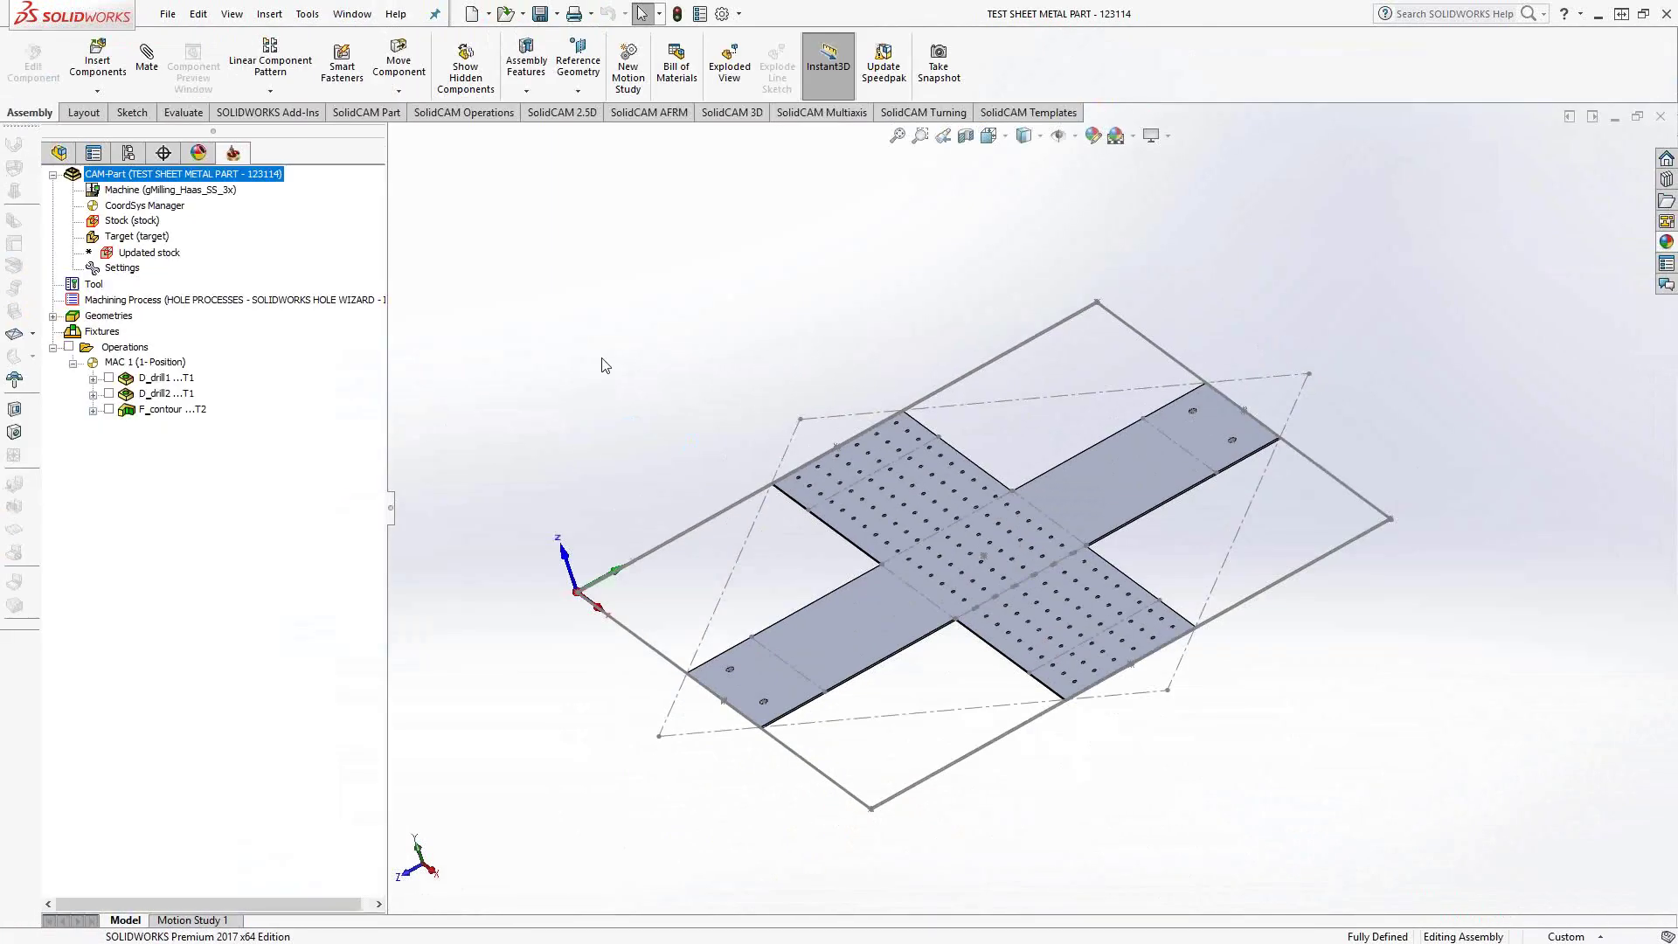
Show the D_drill1, D_drill2 and F_contour toolpaths on the slightly rotated flat blank.
{"action": "middle_click_drag", "start_coordinate": [599, 364], "coordinate": [643, 377]}
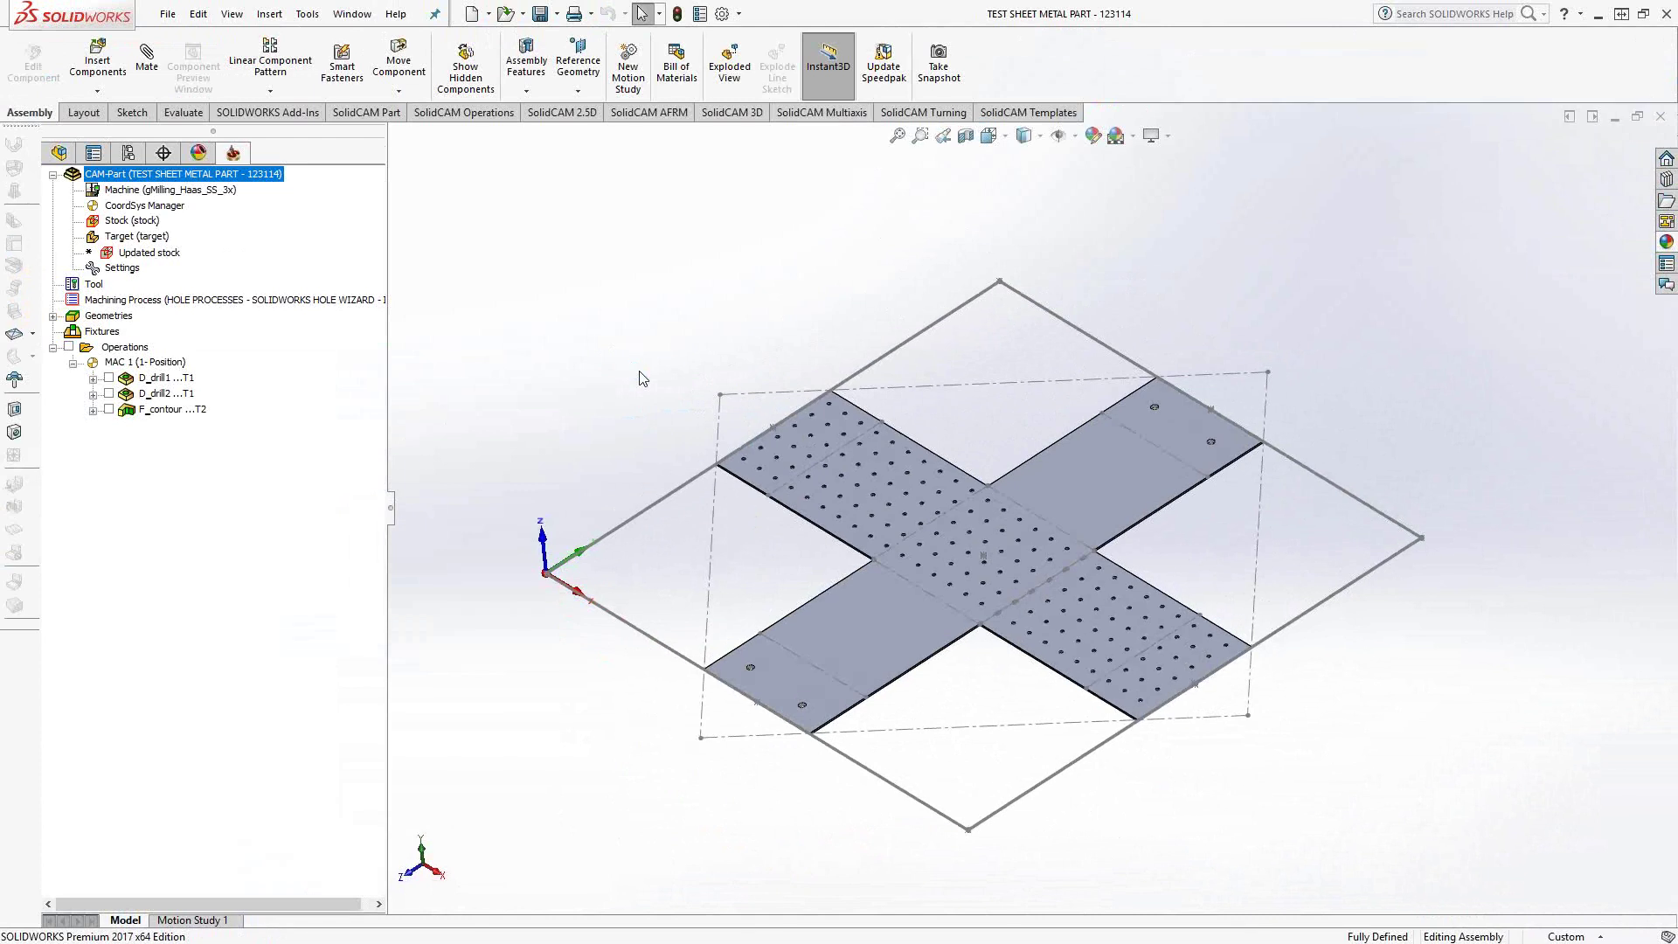
{"action": "left_click", "coordinate": [108, 378]}
{"action": "left_click", "coordinate": [108, 393]}
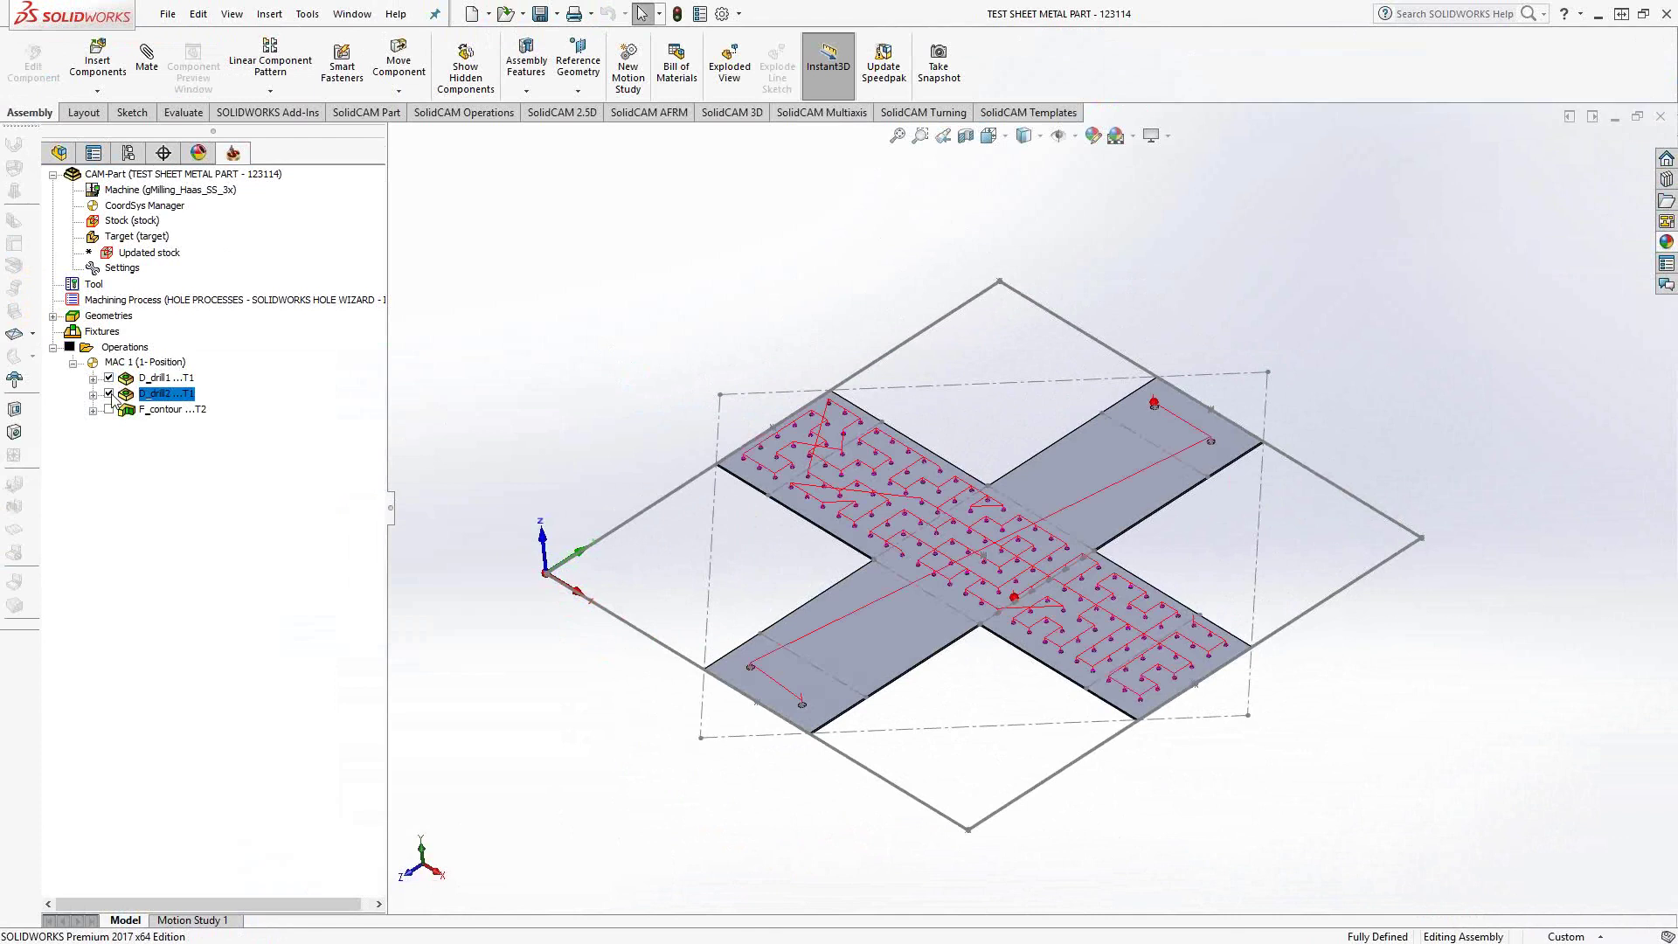
{"action": "left_click", "coordinate": [108, 409]}
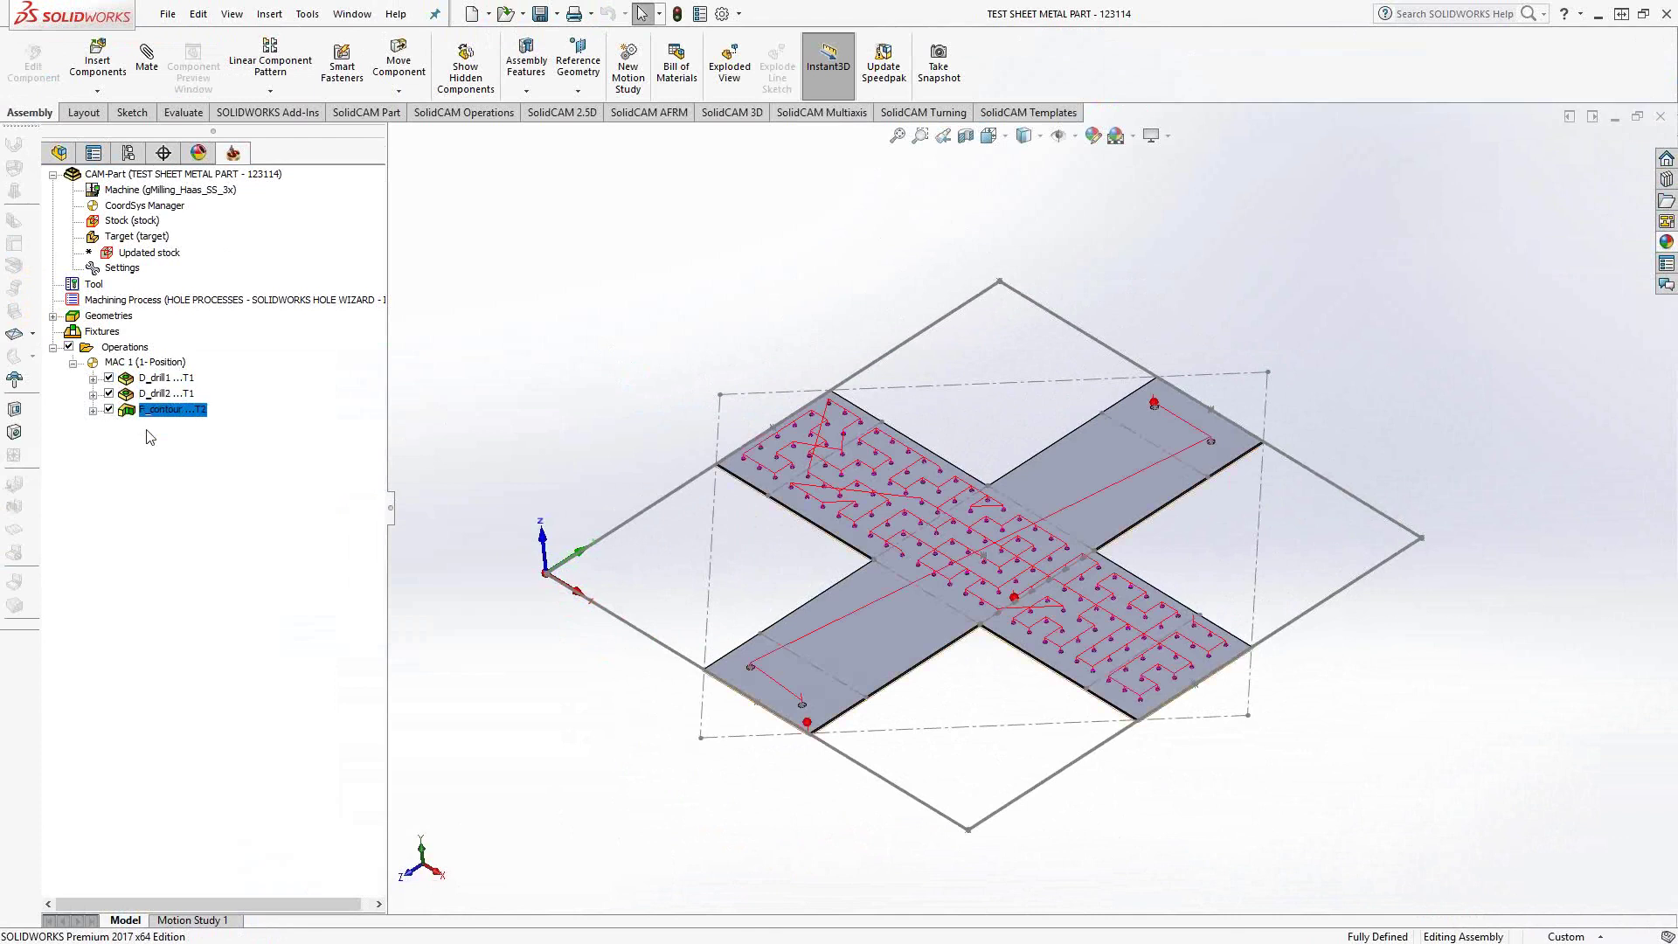
{"action": "right_click", "coordinate": [117, 347]}
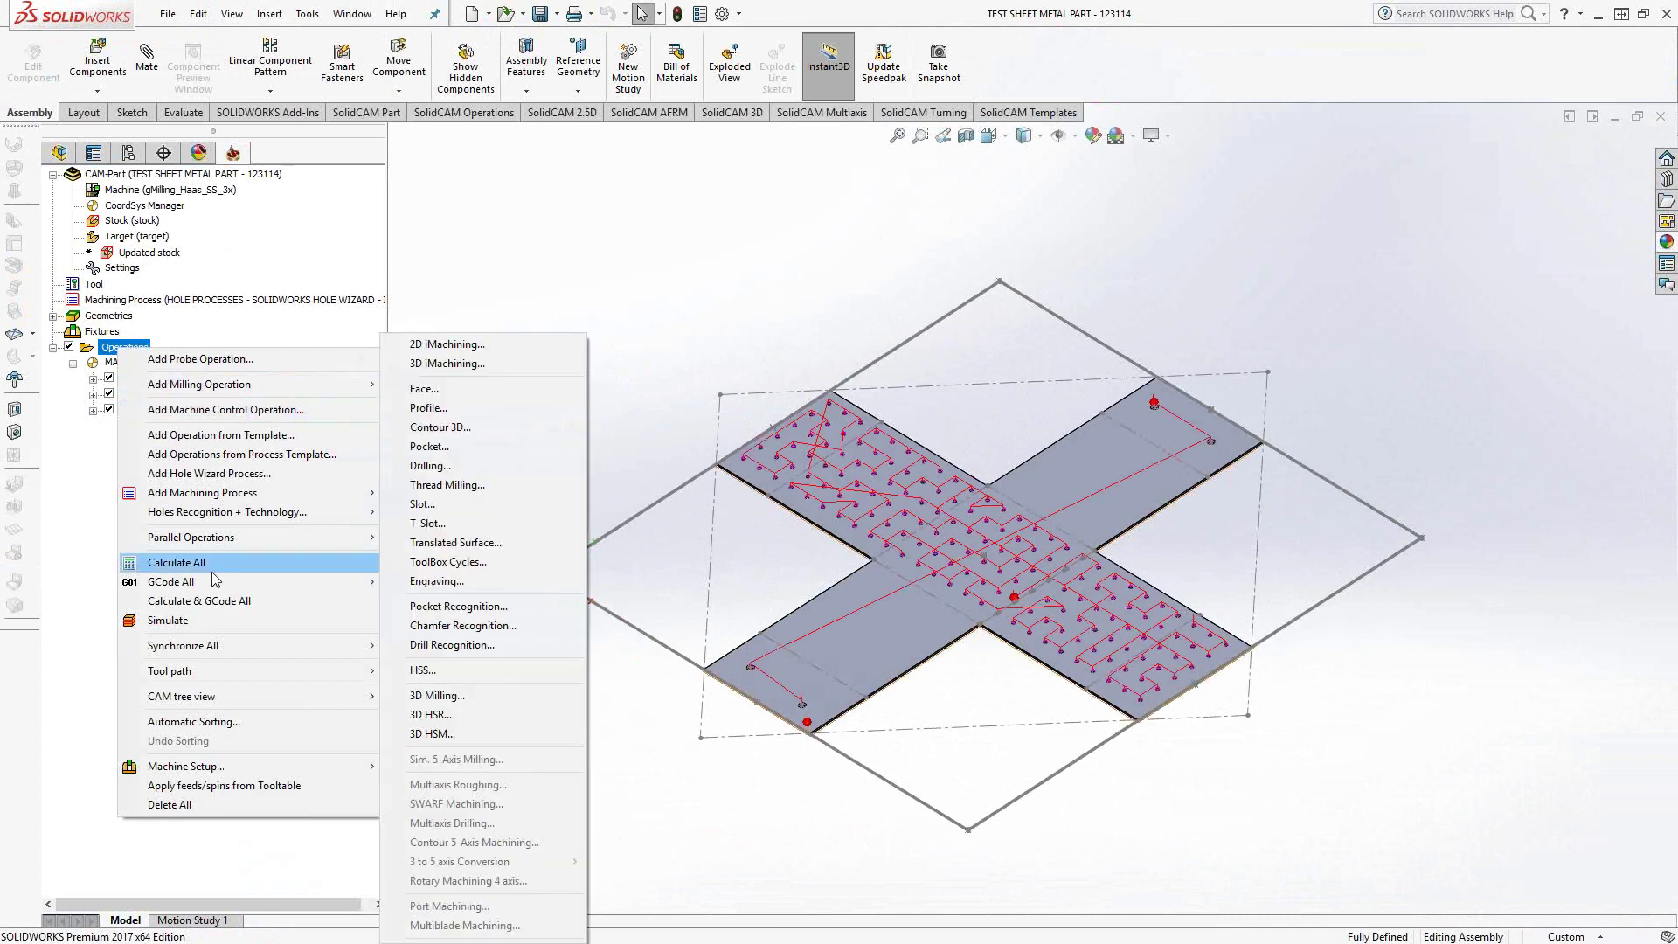
{"action": "left_click", "coordinate": [170, 620]}
{"action": "left_click", "coordinate": [413, 612]}
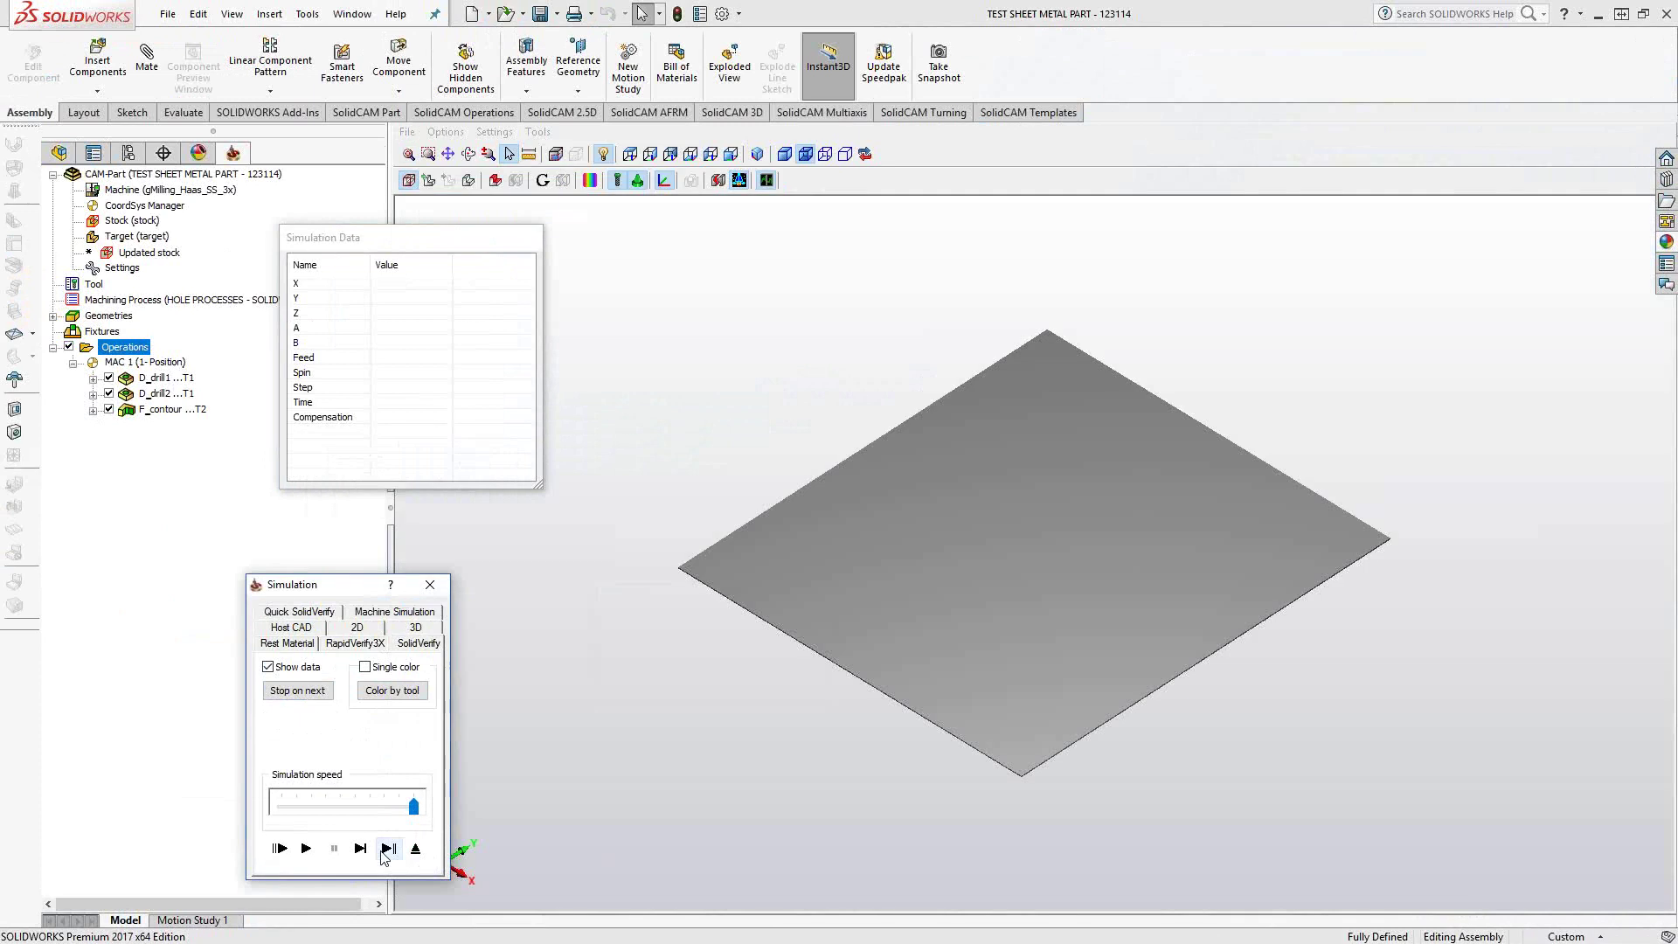
{"action": "left_click", "coordinate": [389, 848]}
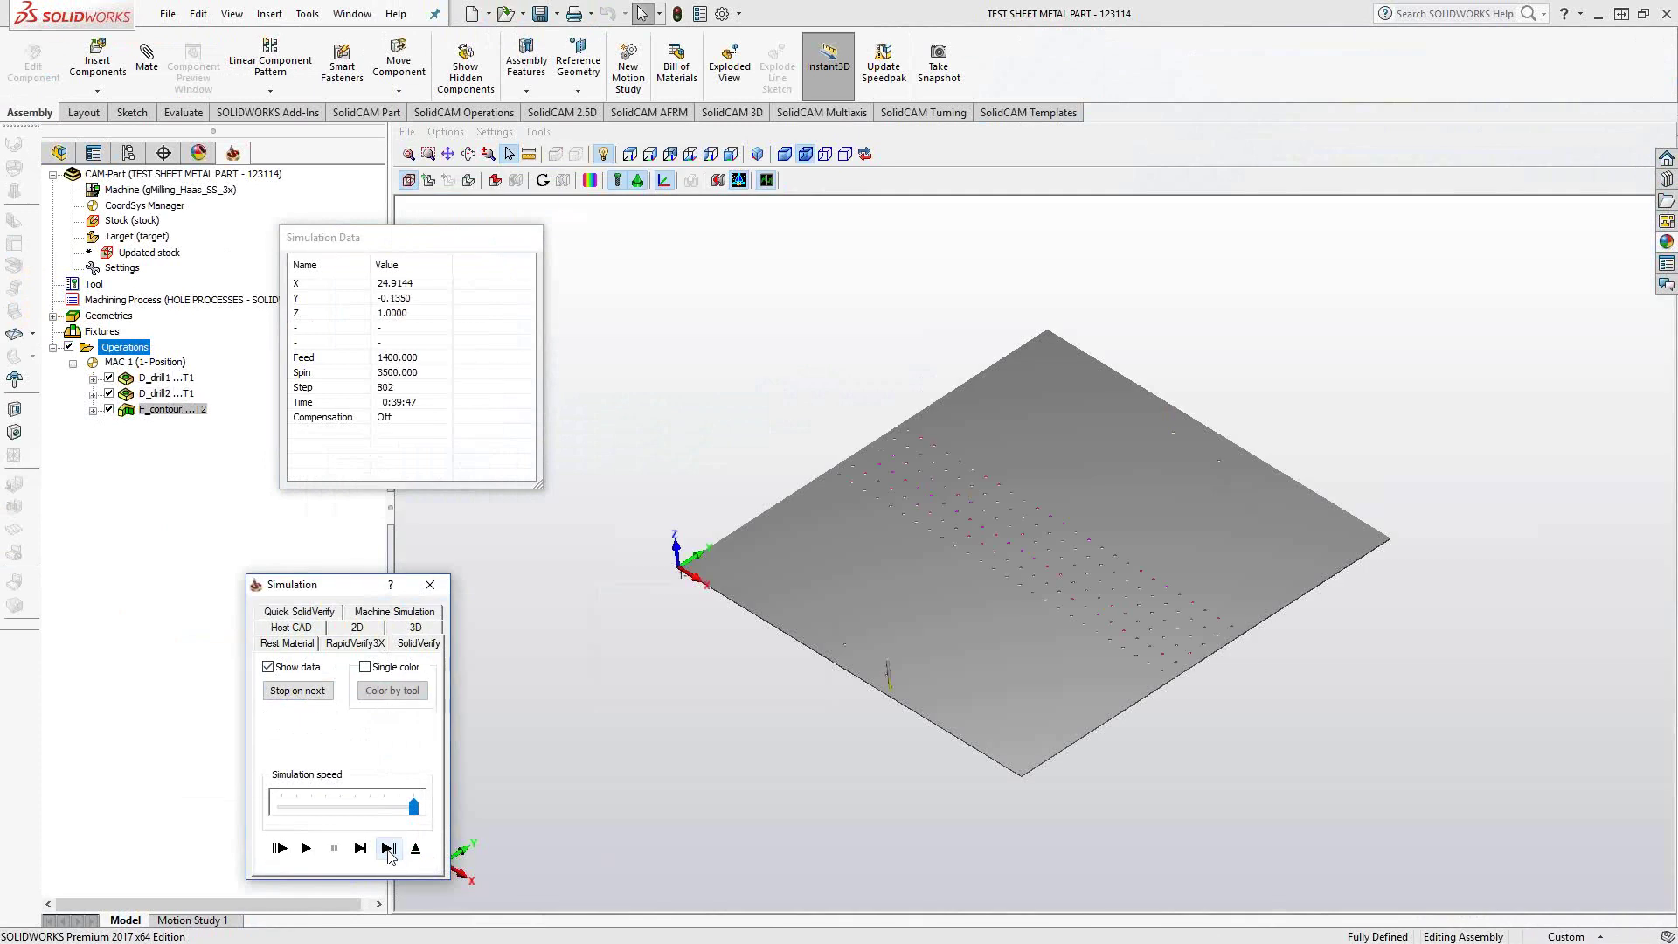
{"action": "left_click", "coordinate": [389, 849]}
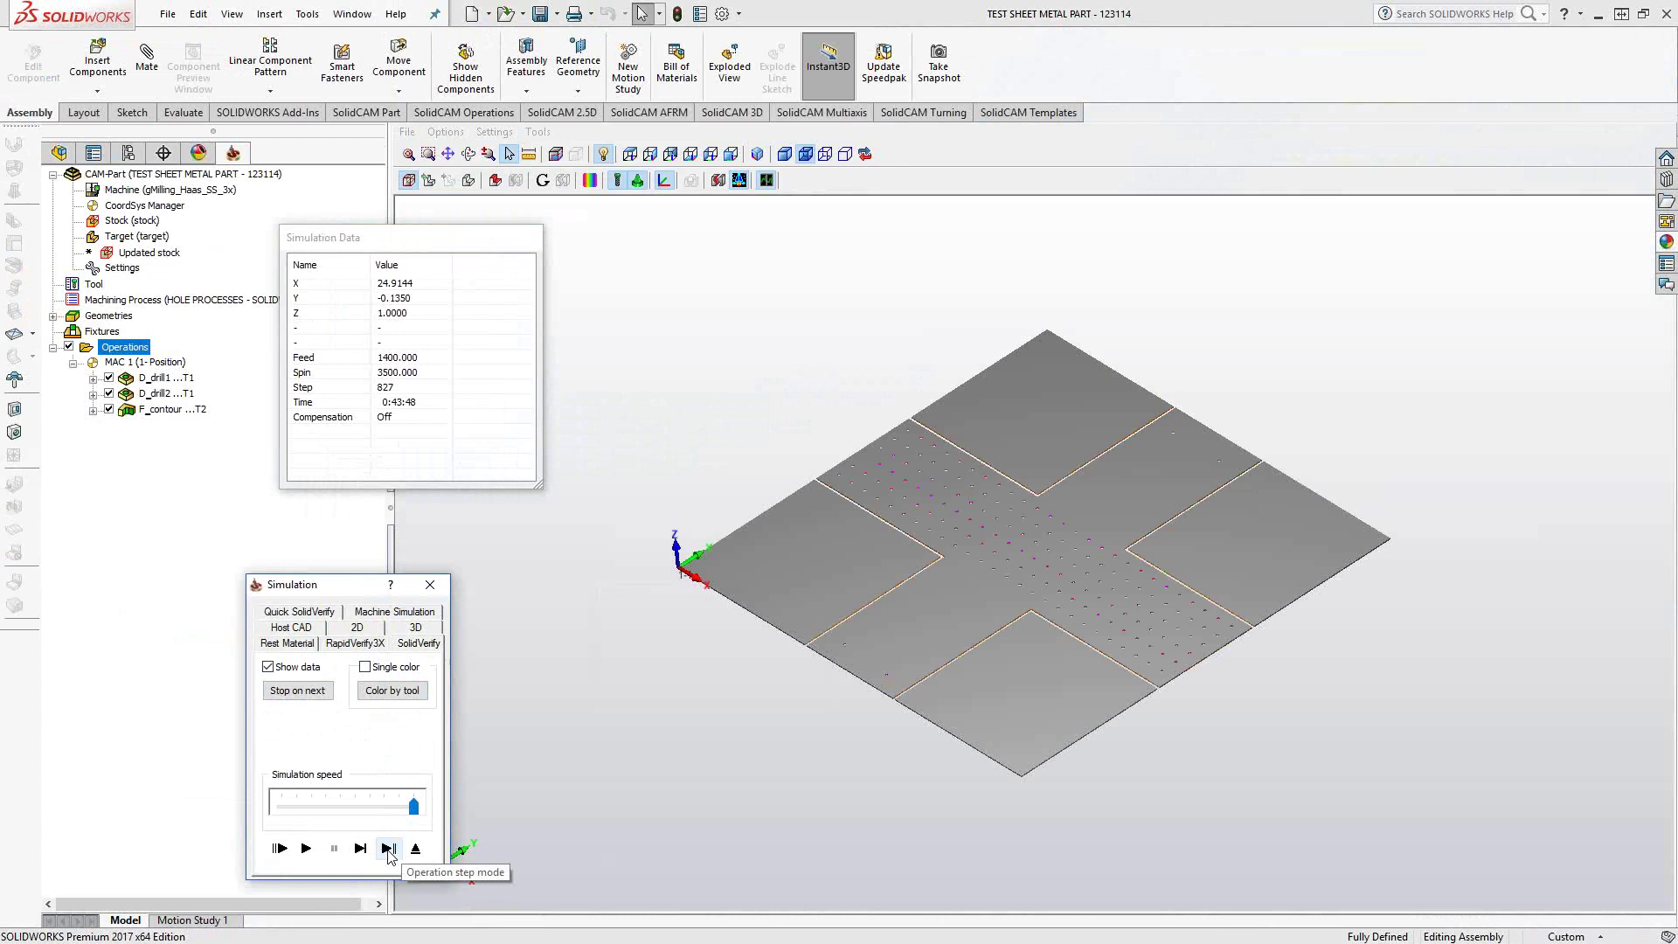
Close the simulation, hide all toolpaths, and refold DesignModel by turning Flatten off.
{"action": "left_click", "coordinate": [416, 849]}
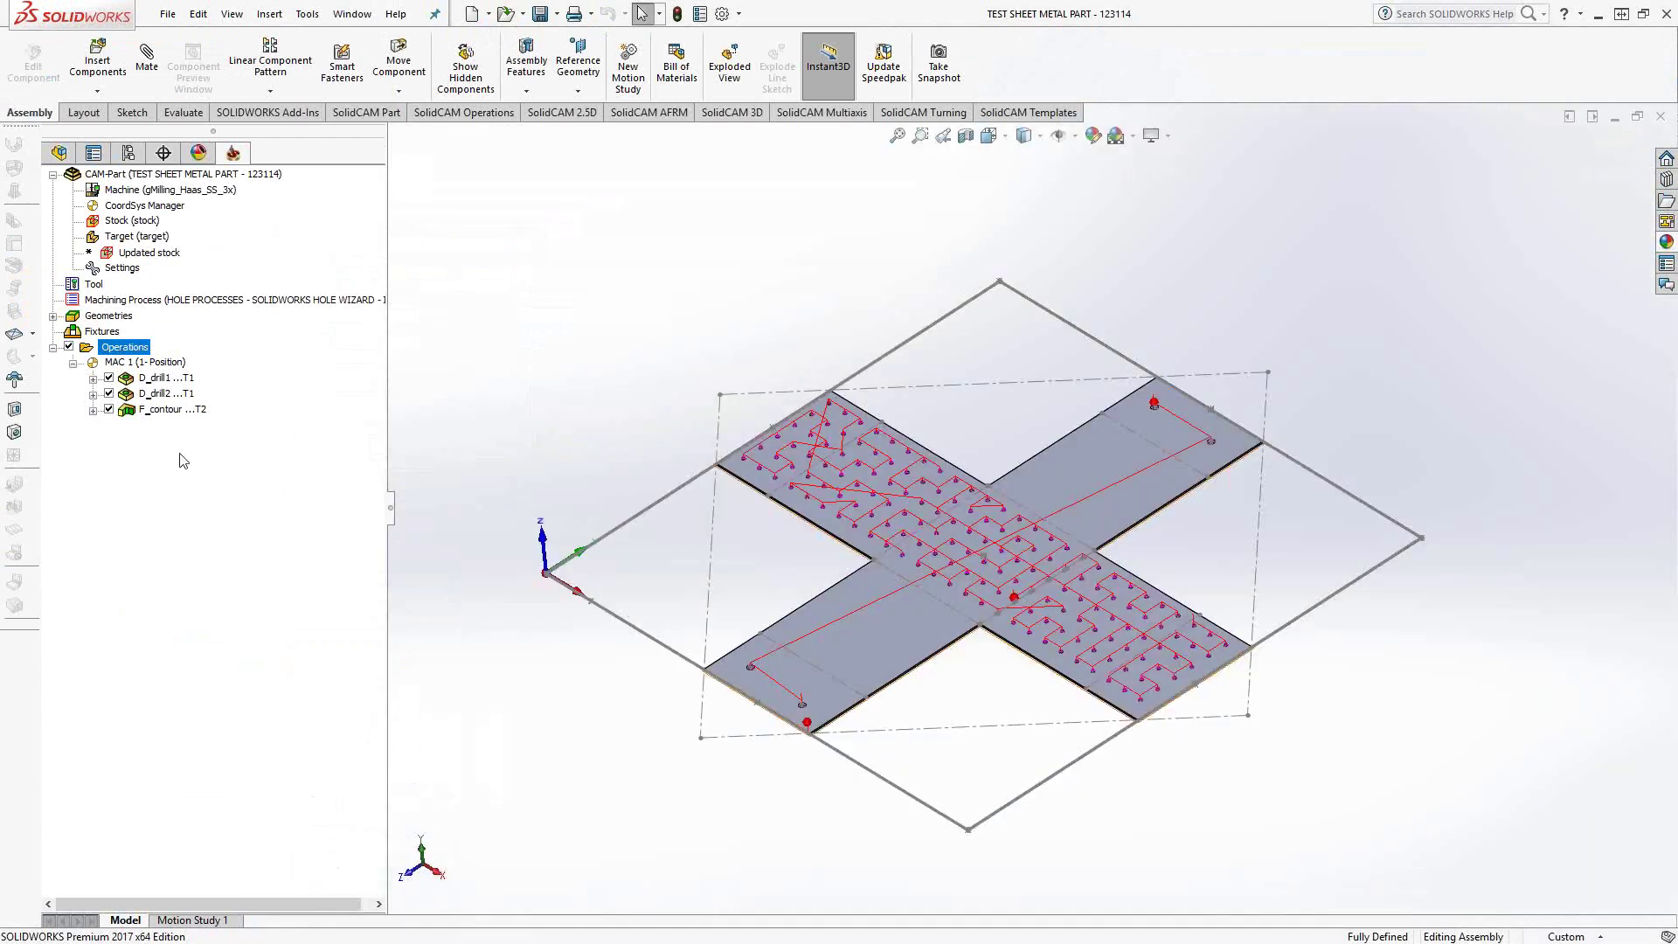
{"action": "left_click", "coordinate": [69, 347]}
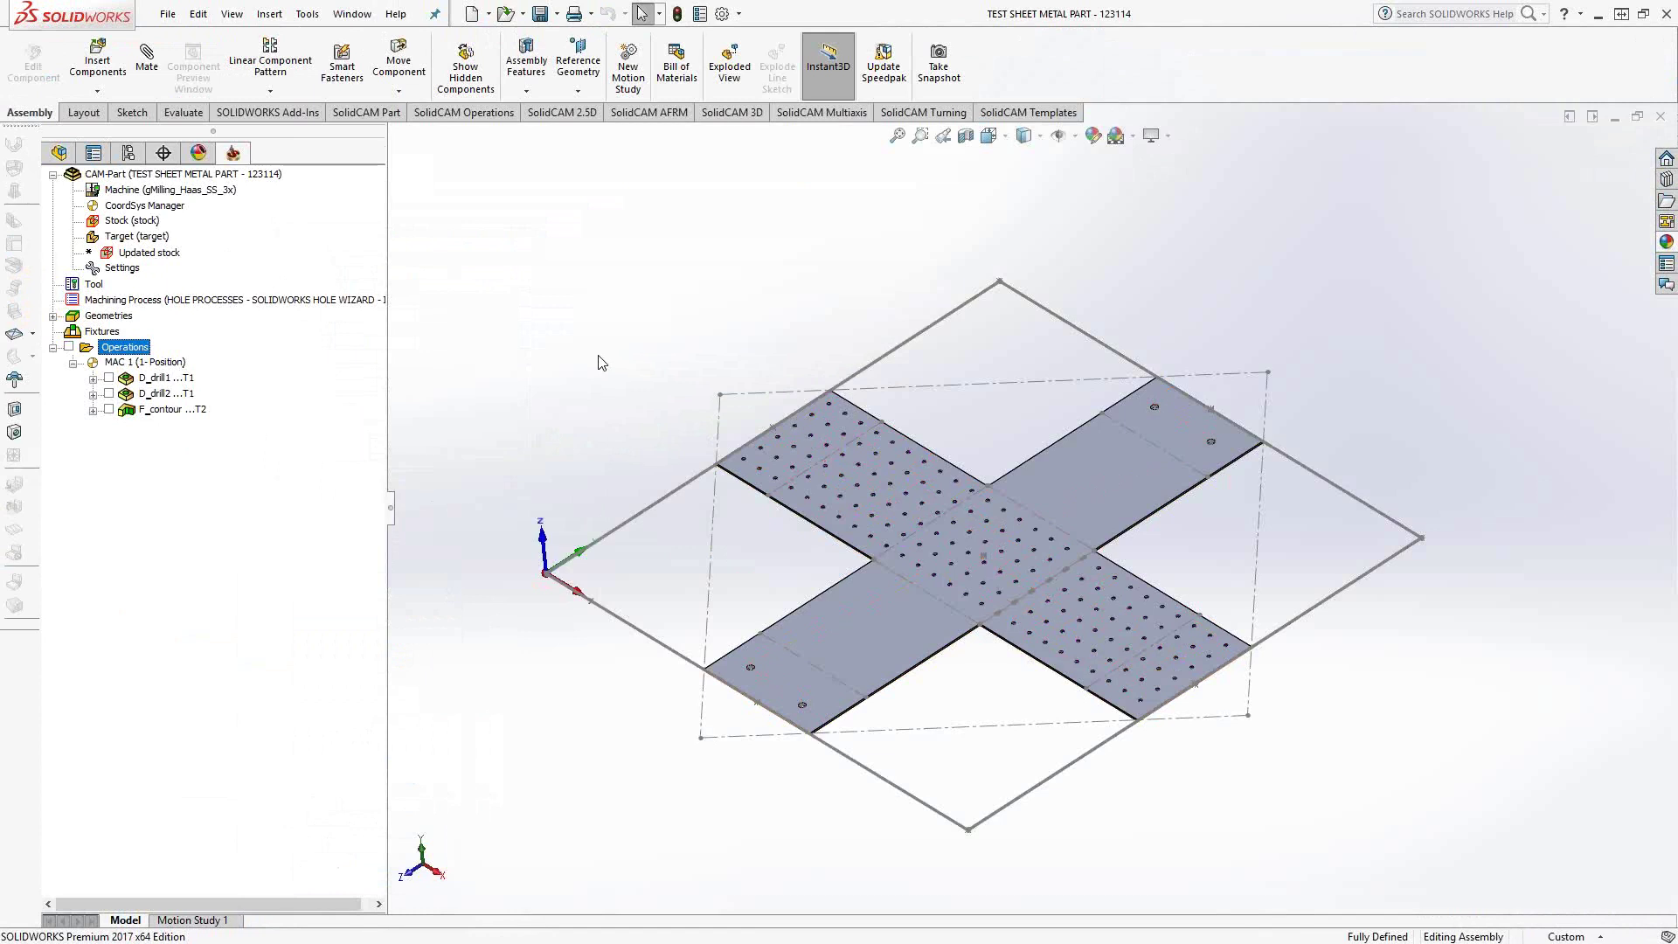
{"action": "left_click", "coordinate": [58, 153]}
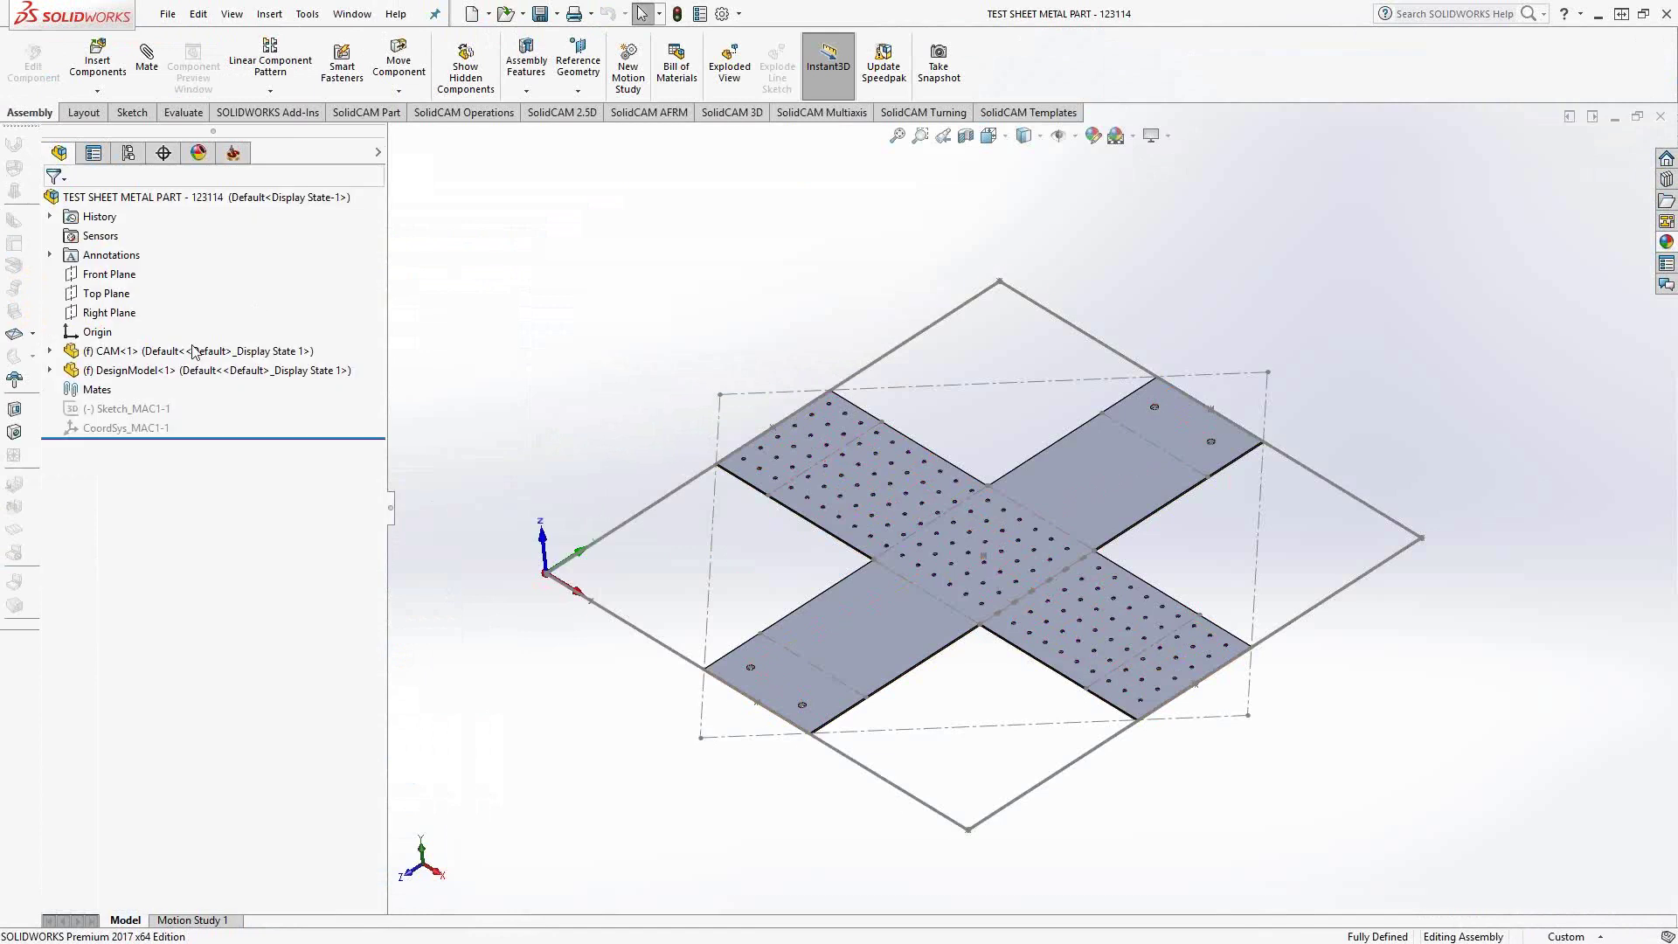
{"action": "right_click", "coordinate": [133, 371]}
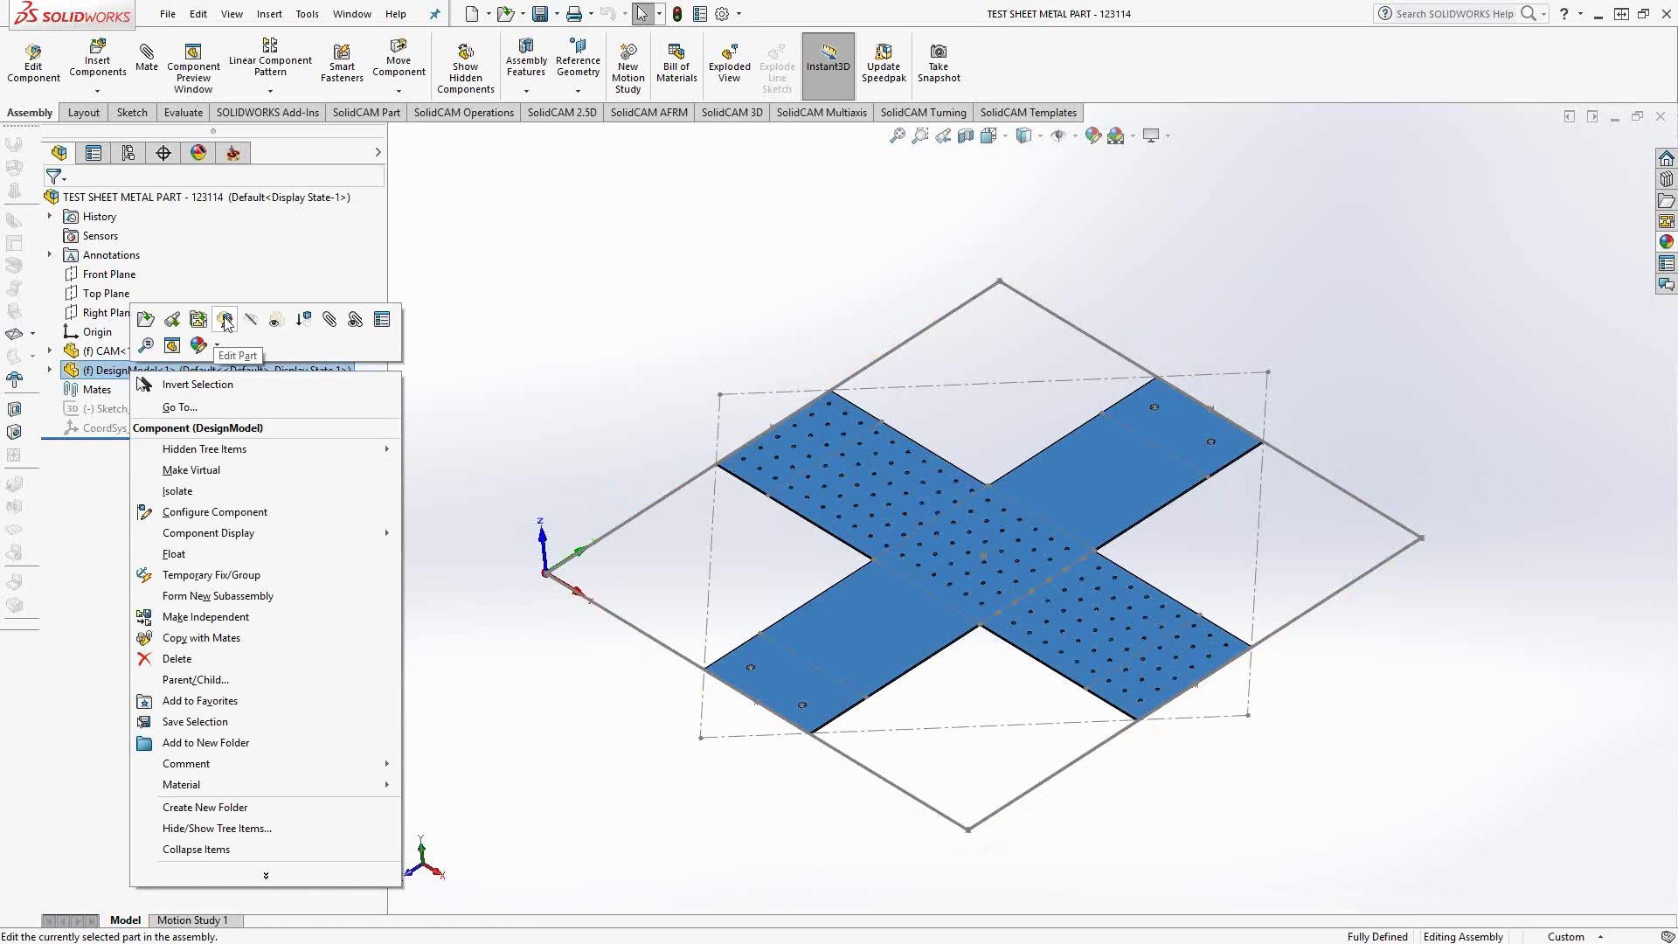
{"action": "left_click", "coordinate": [224, 322]}
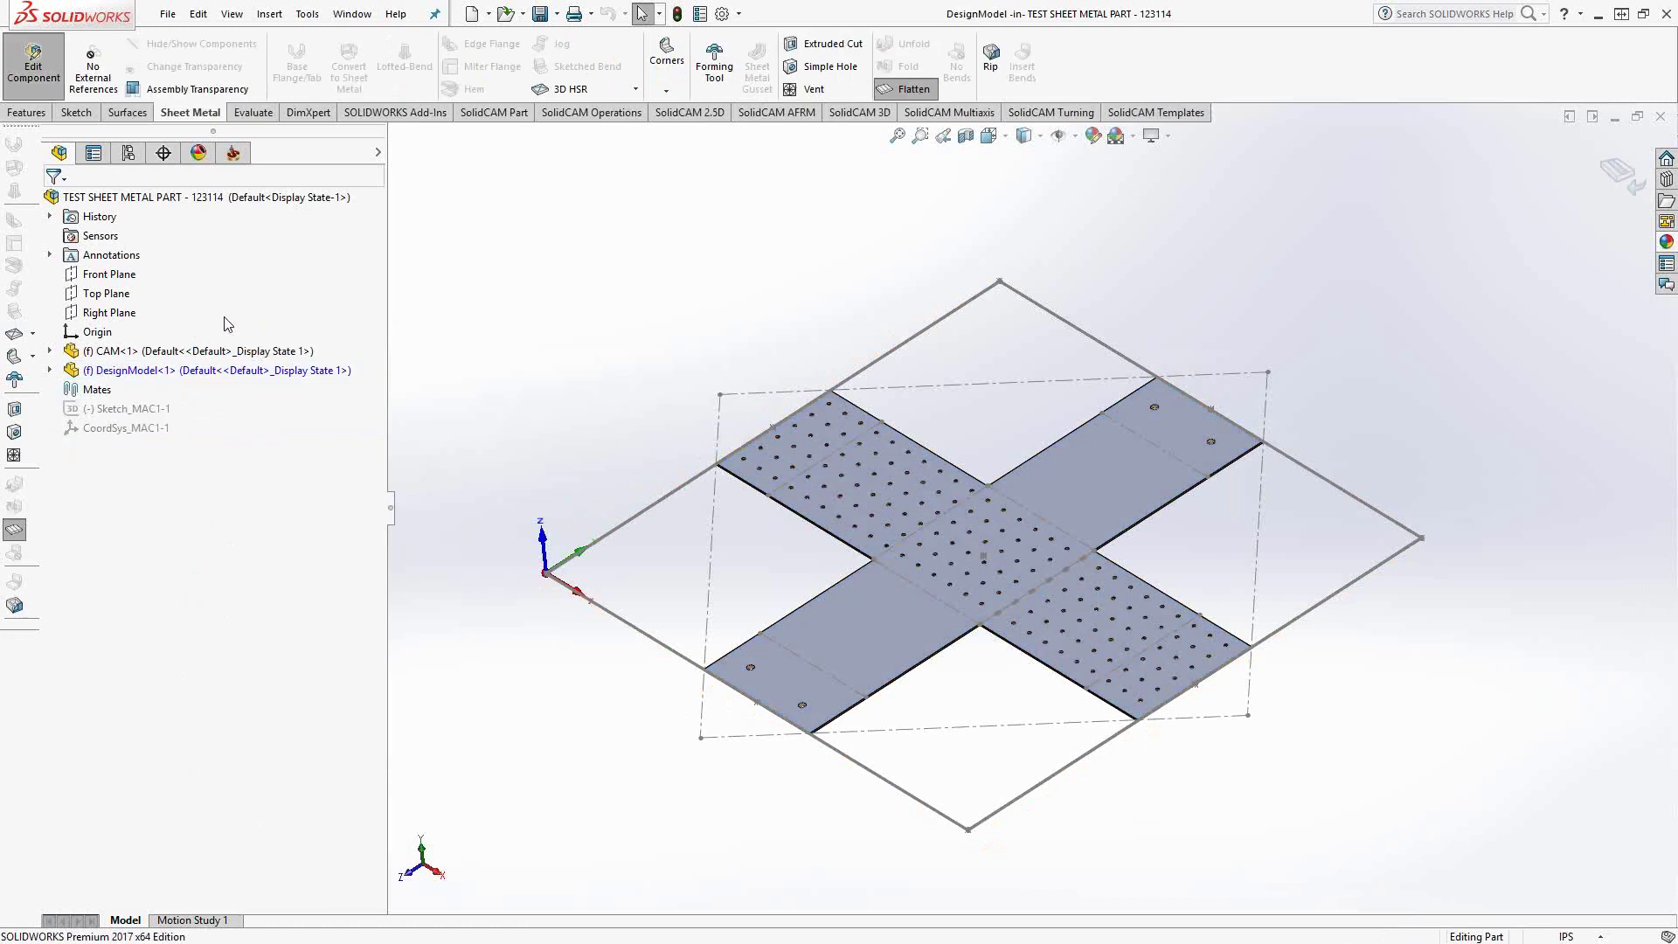
{"action": "left_click", "coordinate": [900, 90]}
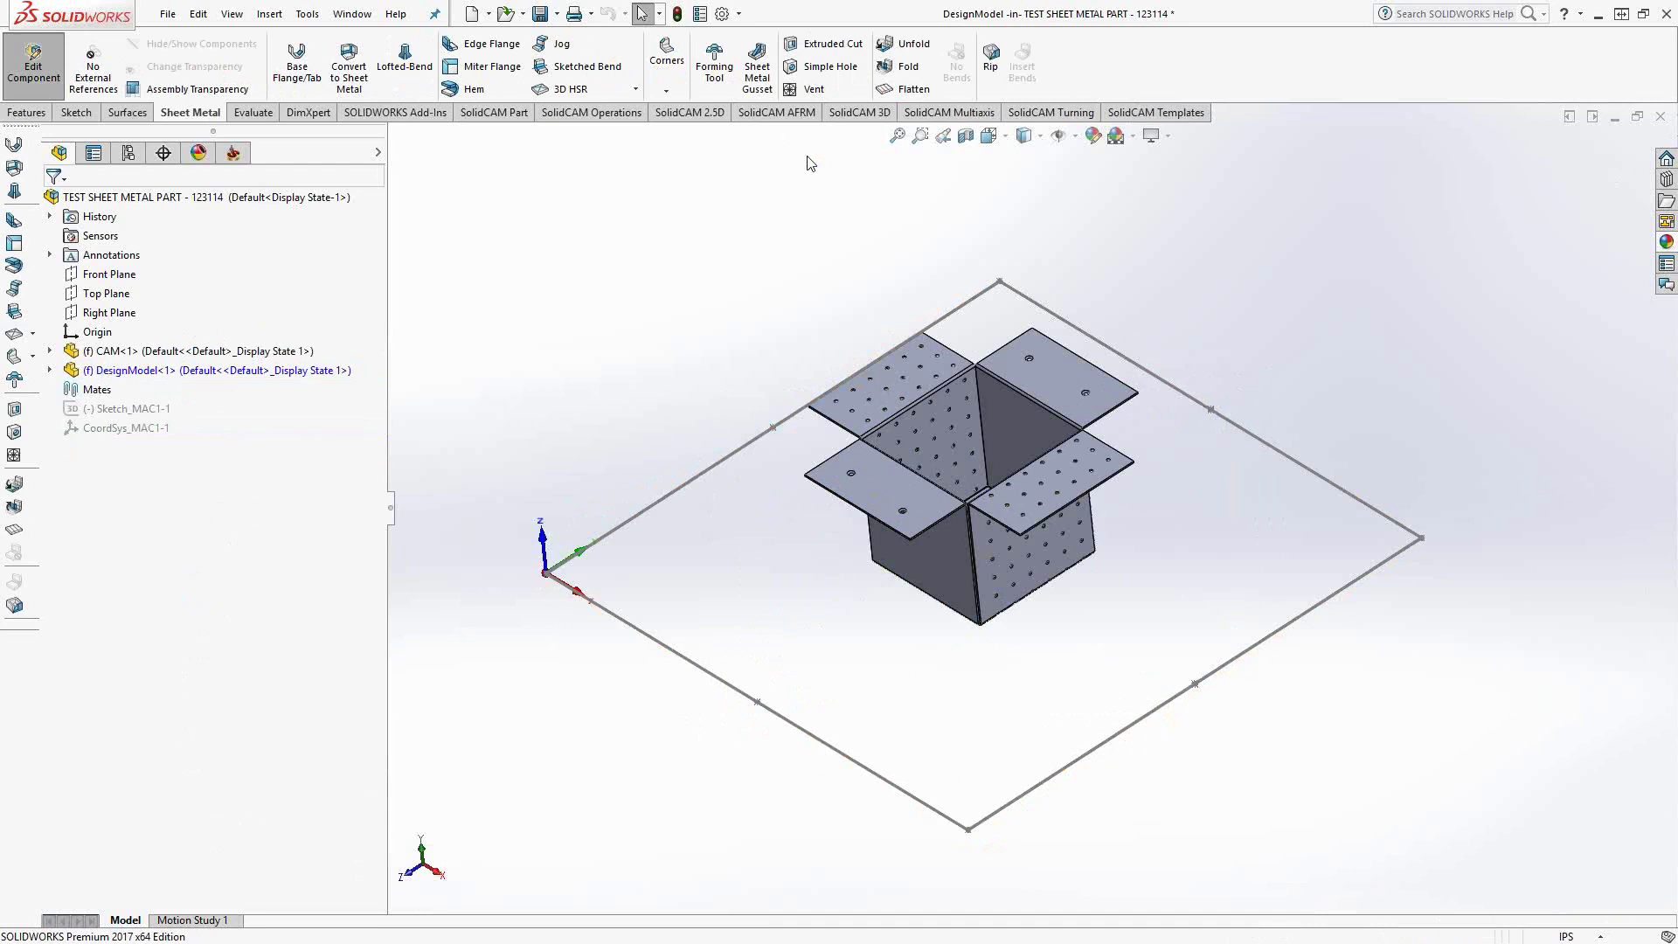
{"action": "middle_click_drag", "start_coordinate": [881, 307], "coordinate": [864, 476]}
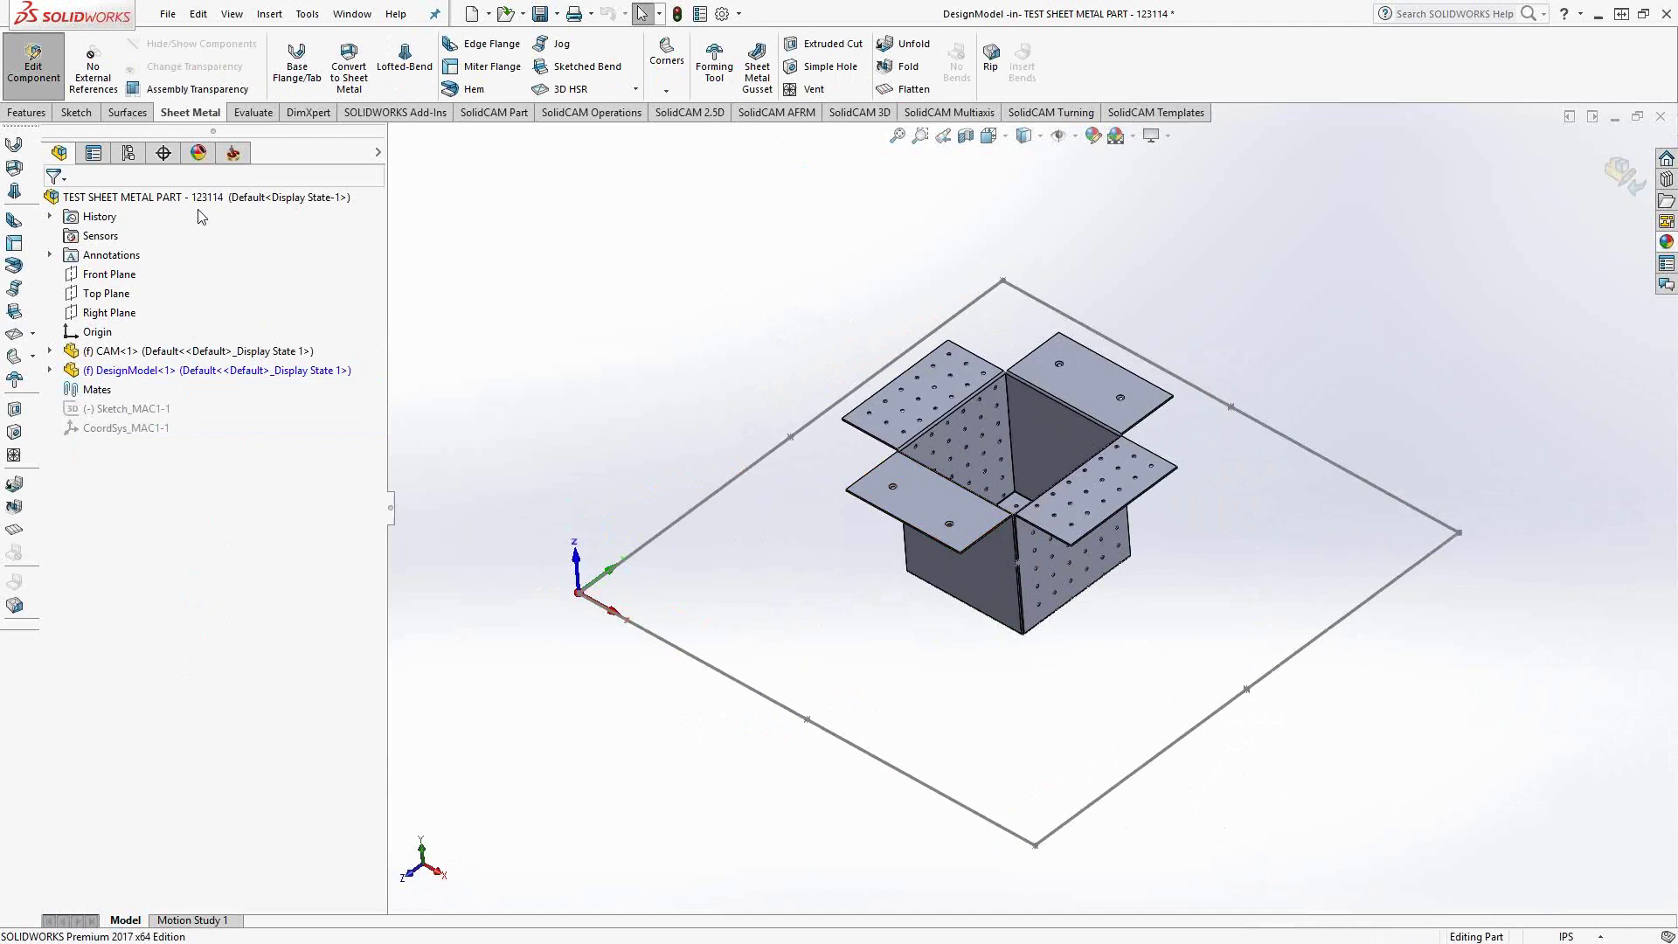
{"action": "left_click", "coordinate": [33, 61]}
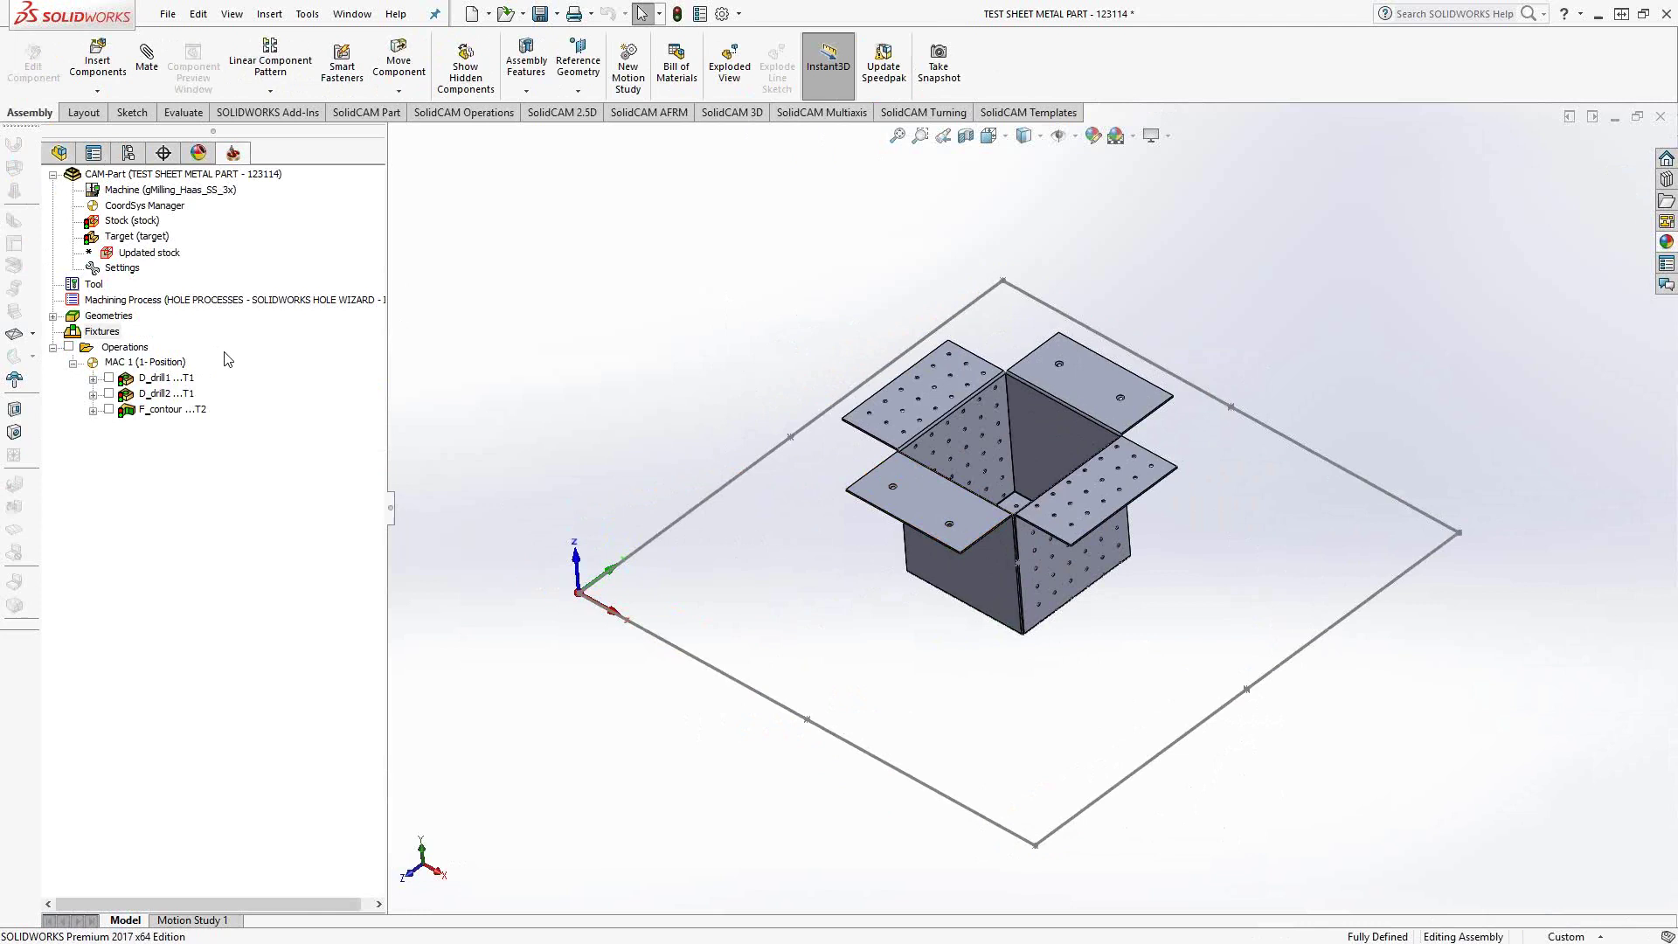
Edit DesignModel in place and flatten it back into the cross-shaped pattern.
{"action": "left_click", "coordinate": [58, 153]}
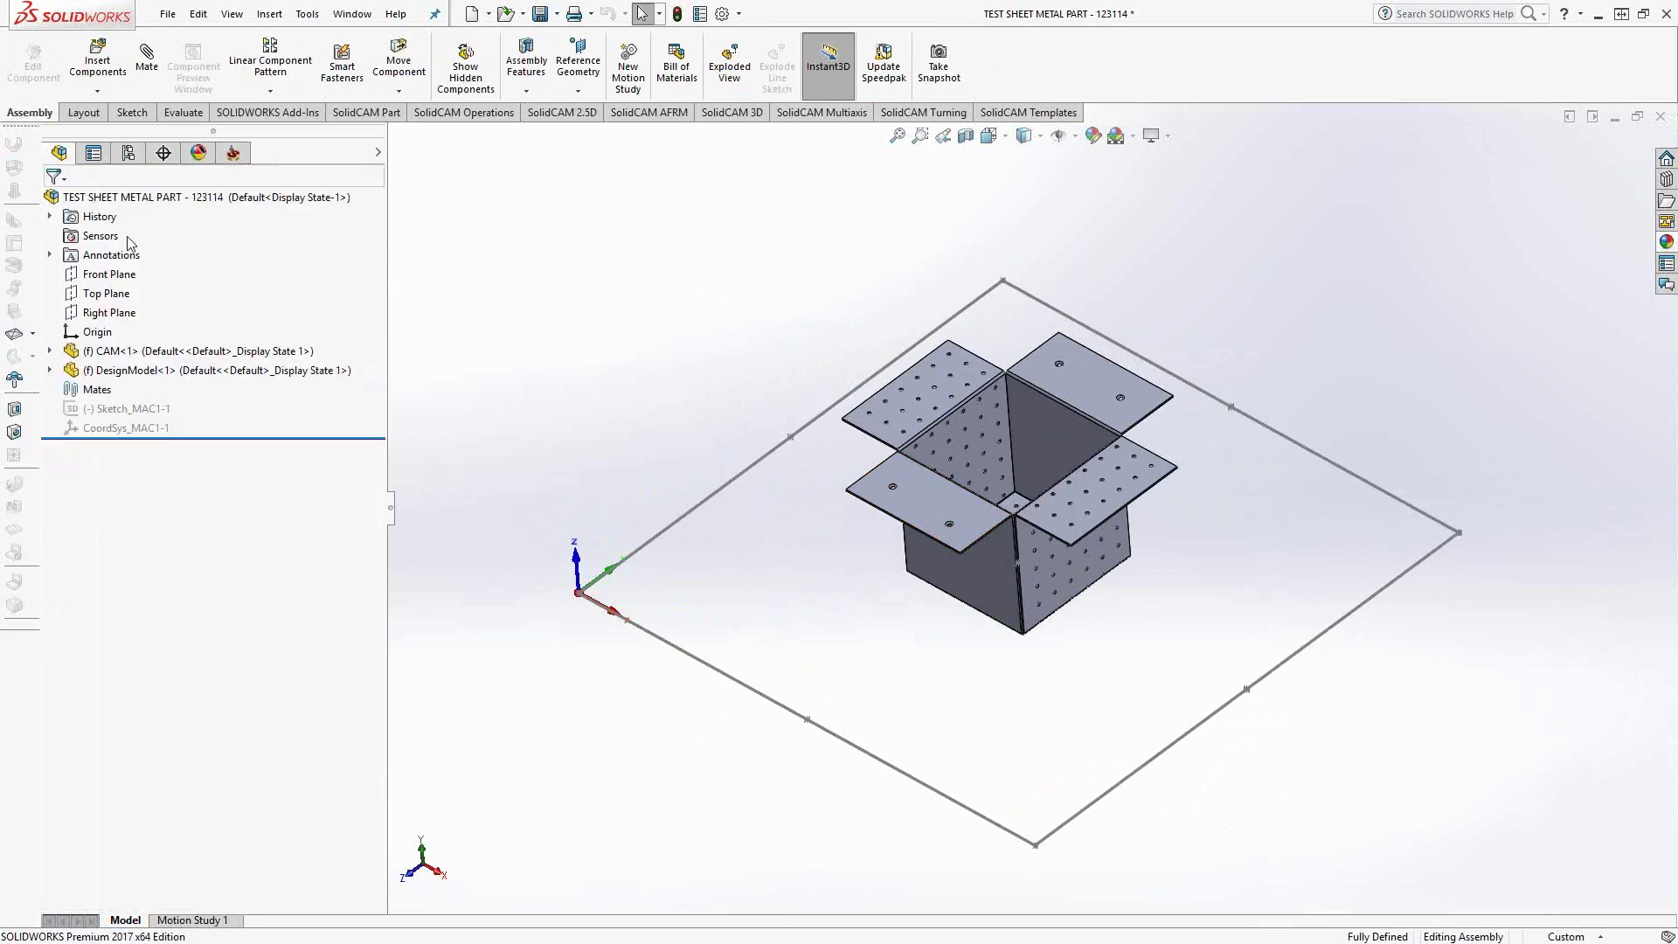
{"action": "right_click", "coordinate": [105, 370]}
{"action": "left_click", "coordinate": [194, 319]}
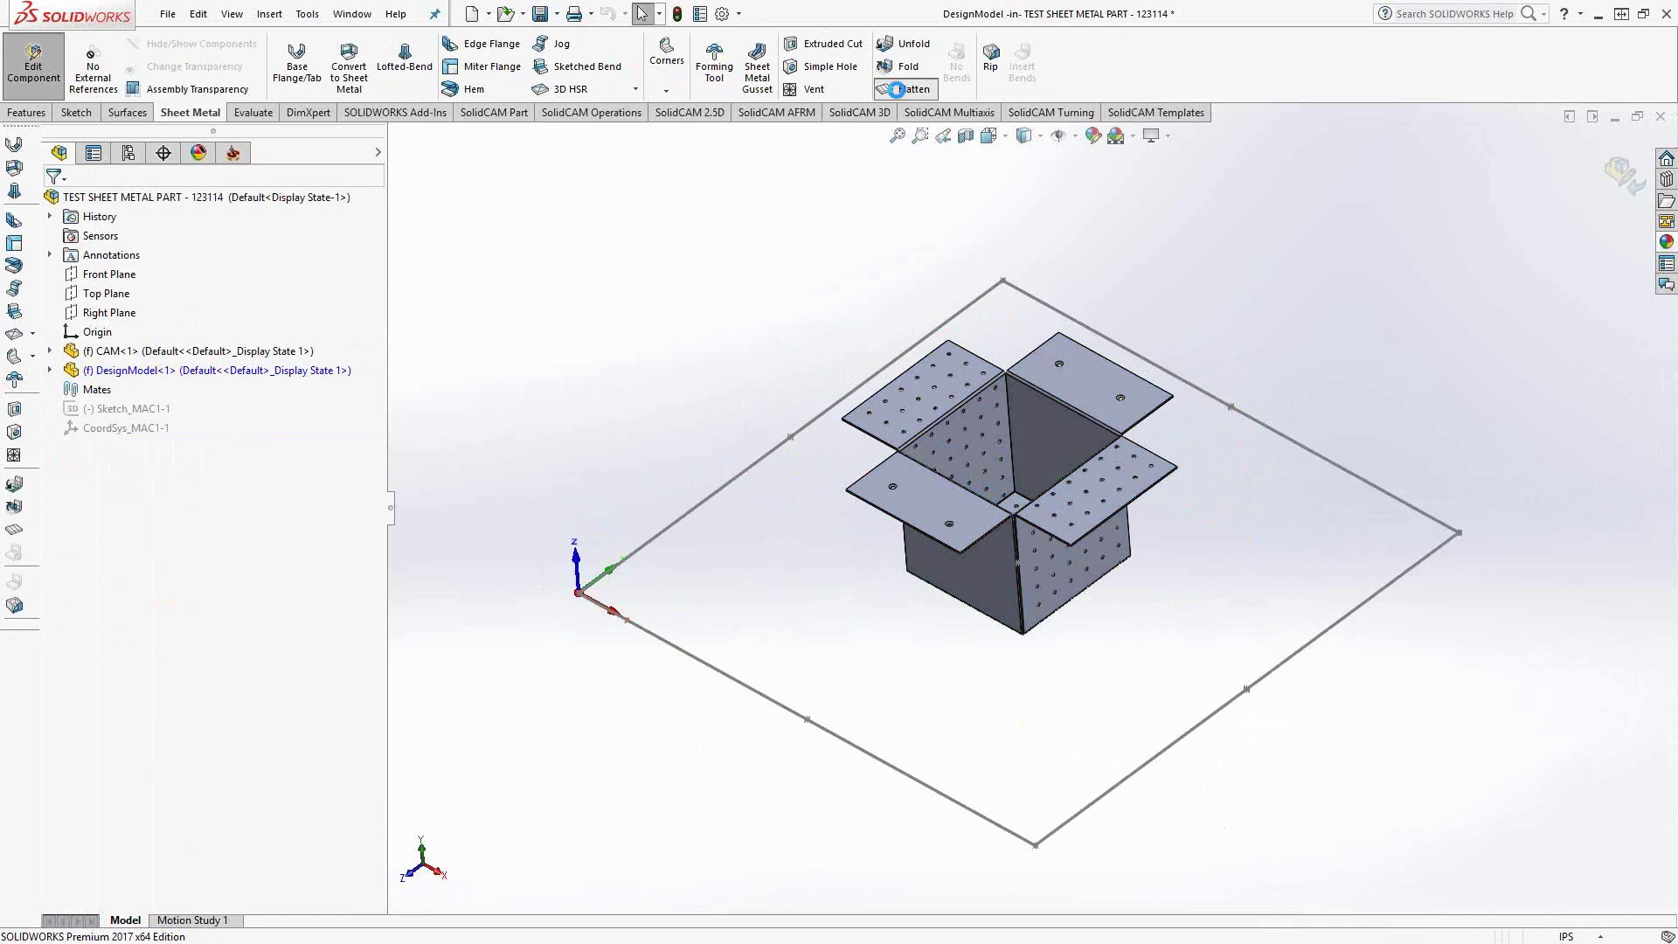
{"action": "left_click", "coordinate": [901, 89]}
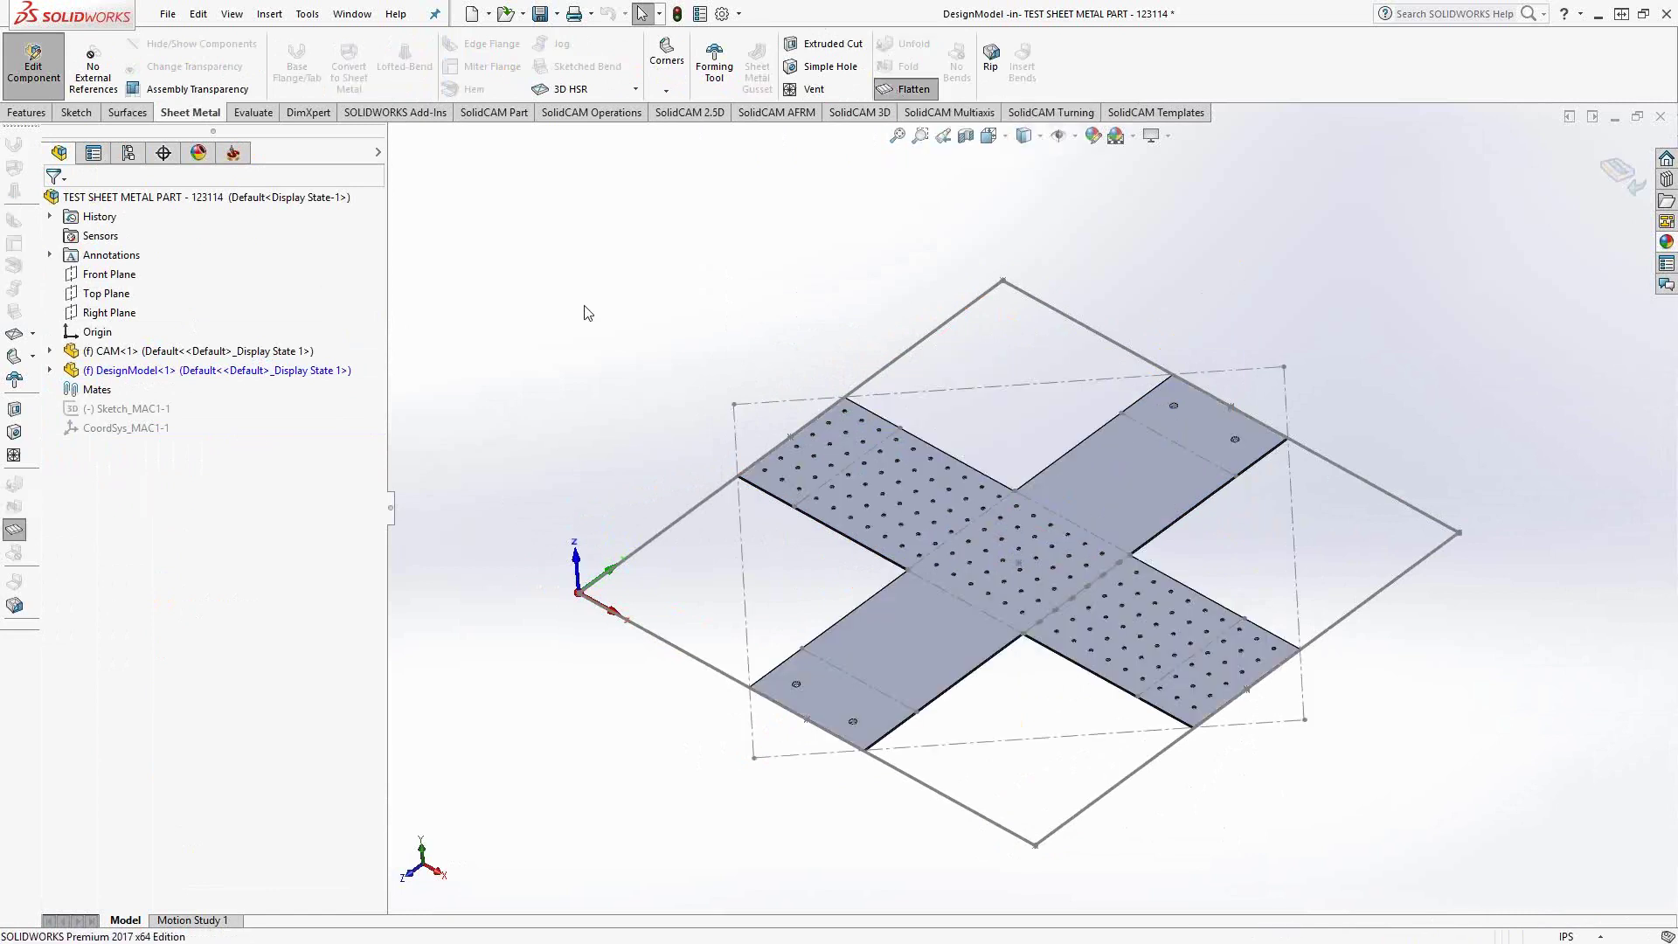
{"action": "left_click", "coordinate": [33, 75]}
Synchronize the CAM-Part with the changed design model.
{"action": "left_click", "coordinate": [232, 156]}
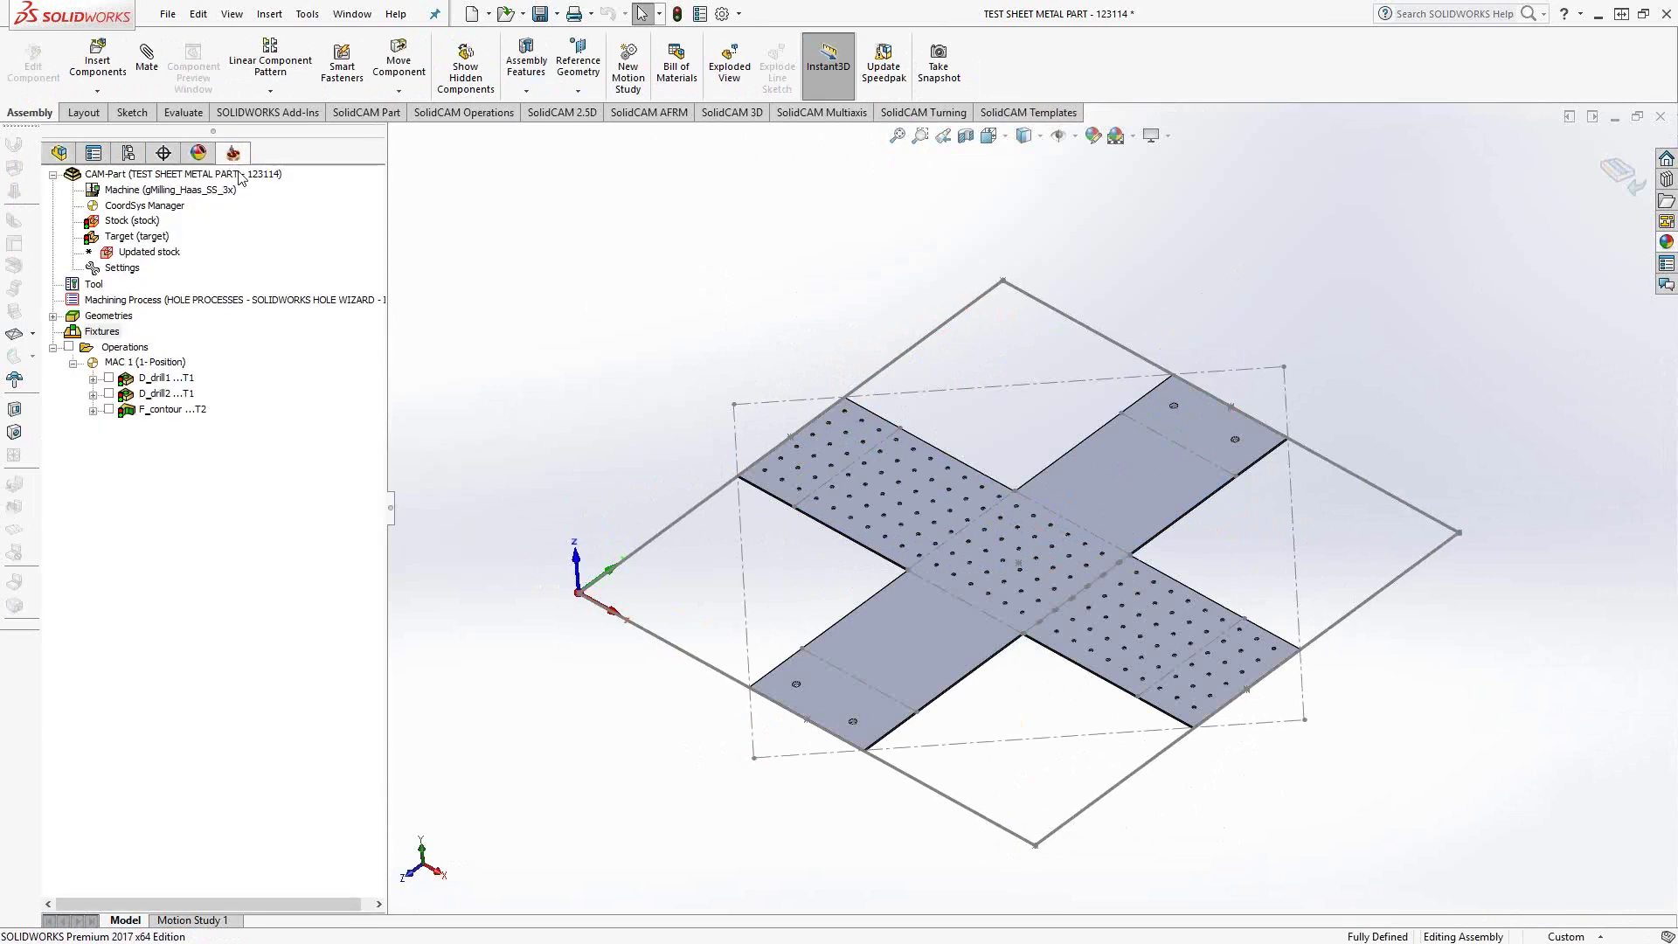
{"action": "right_click", "coordinate": [122, 177]}
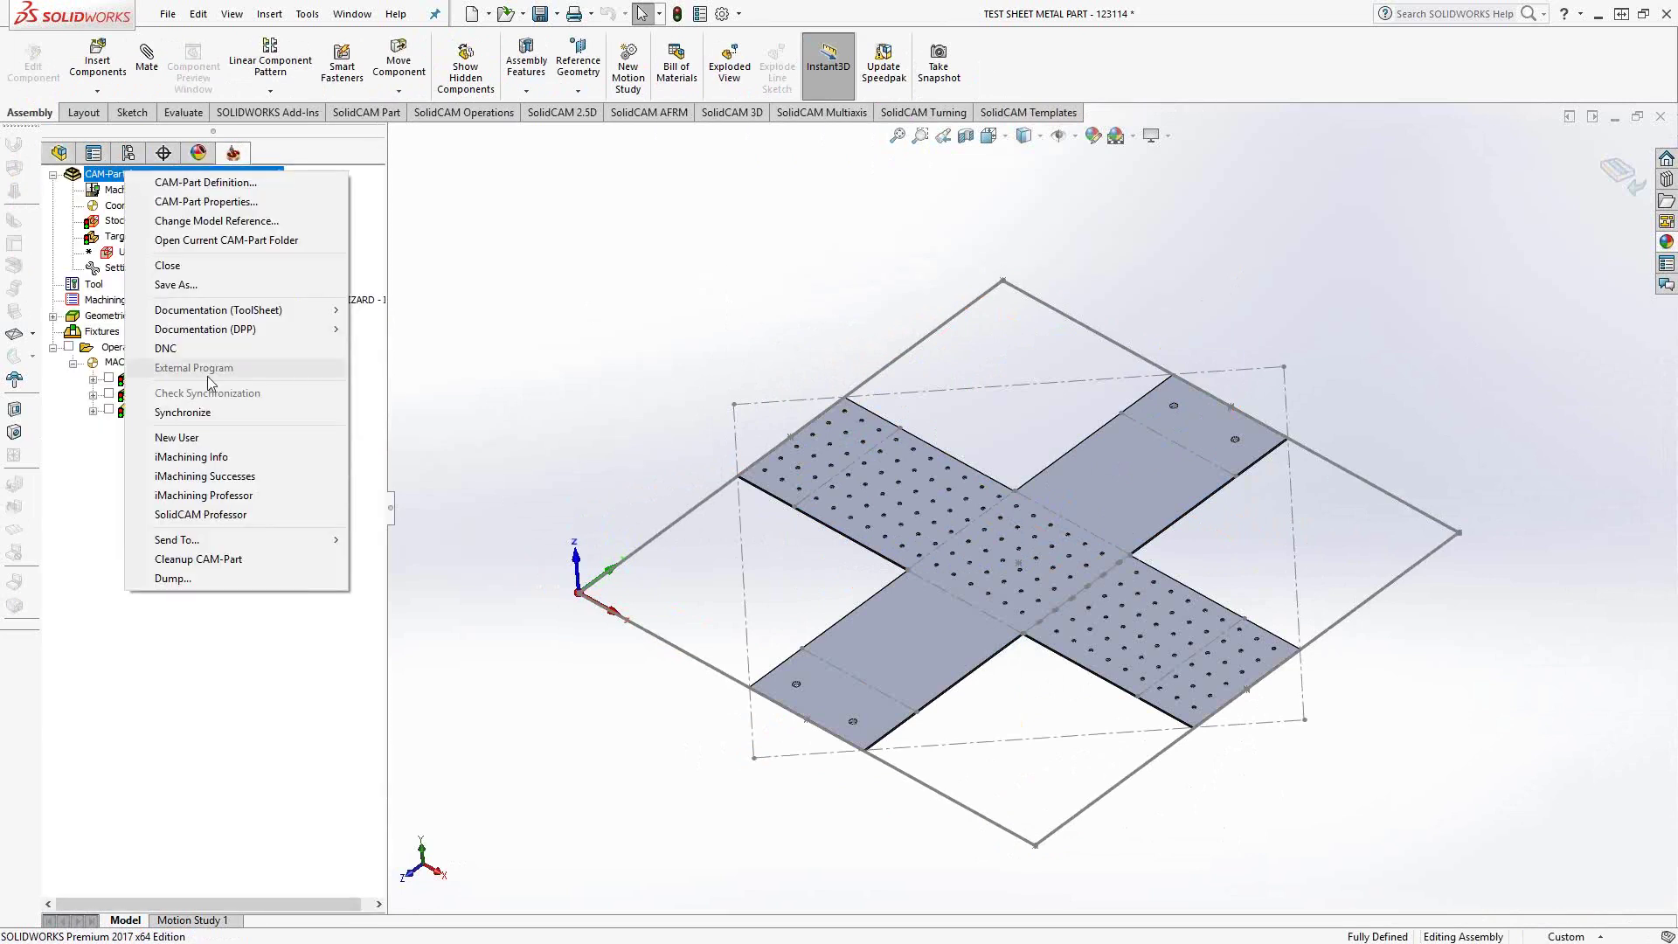
{"action": "left_click", "coordinate": [198, 411]}
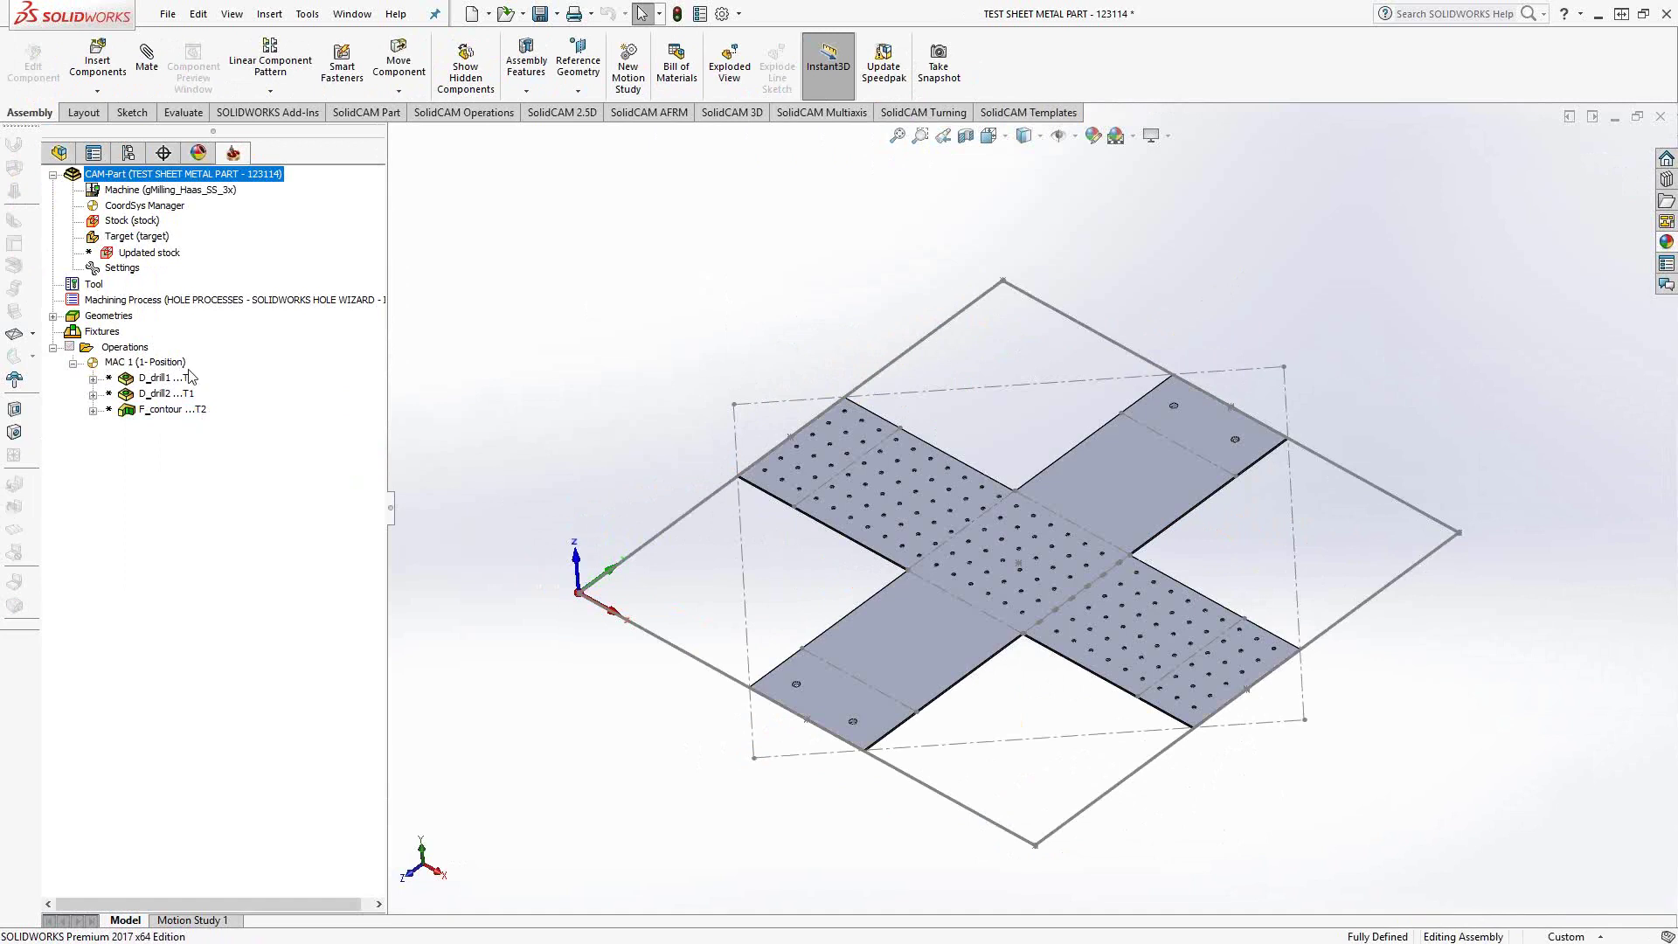
Run Synchronize & Calculate All on the Operations to regenerate all toolpaths.
{"action": "right_click", "coordinate": [131, 347]}
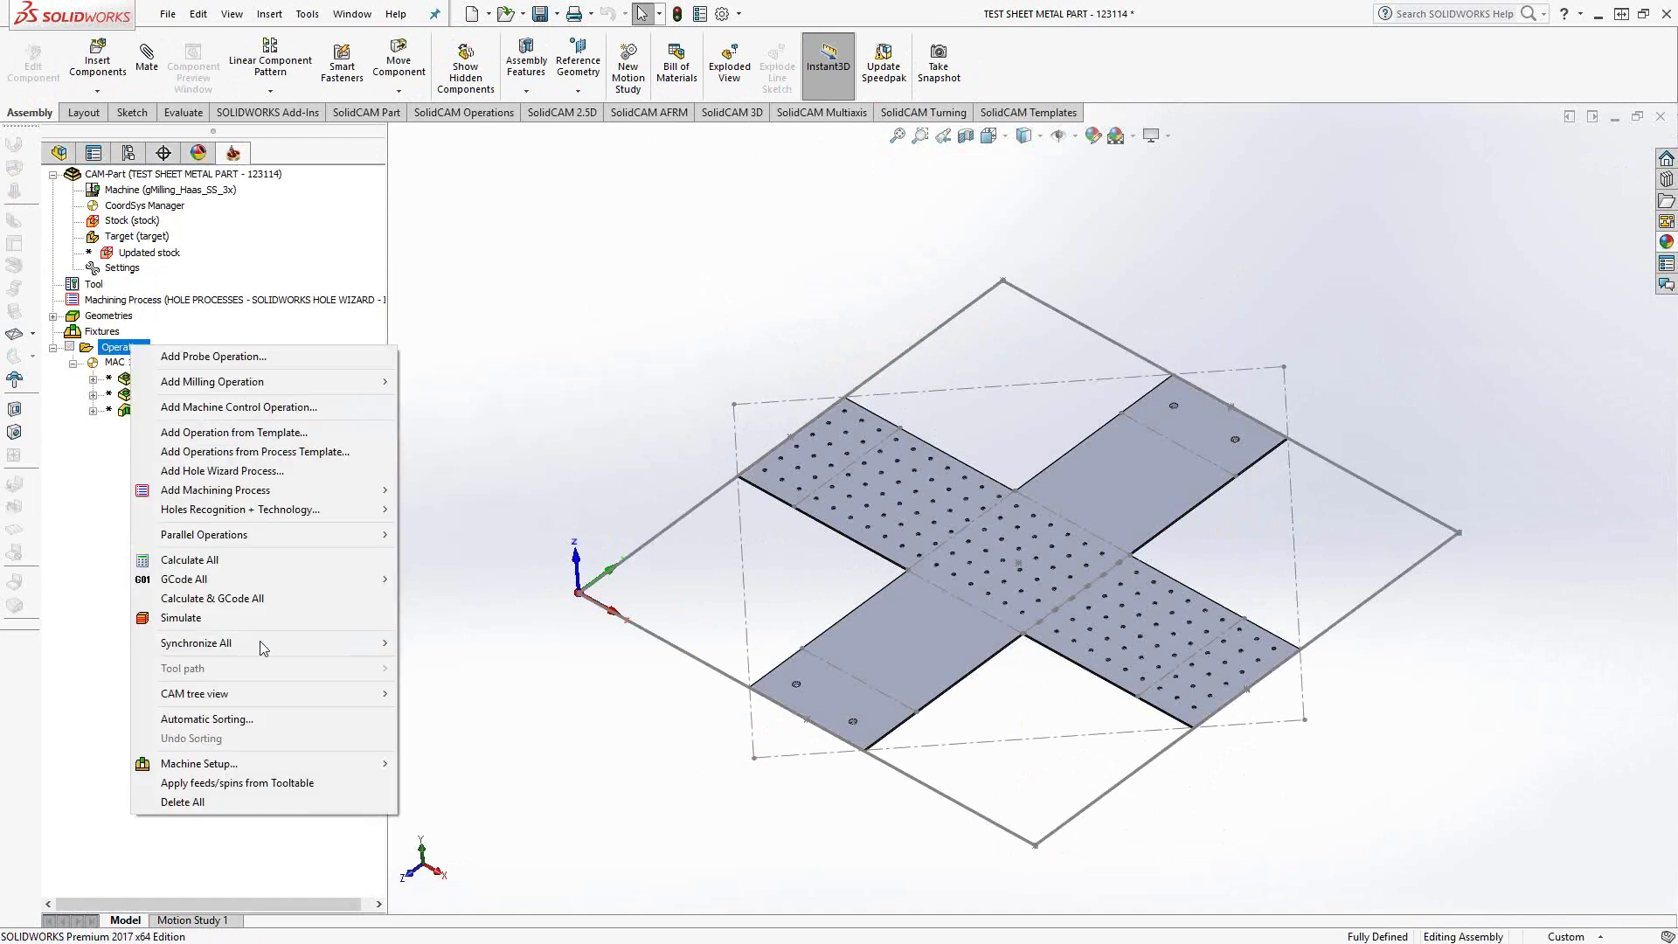
{"action": "mouse_move", "coordinate": [261, 649]}
{"action": "left_click", "coordinate": [494, 681]}
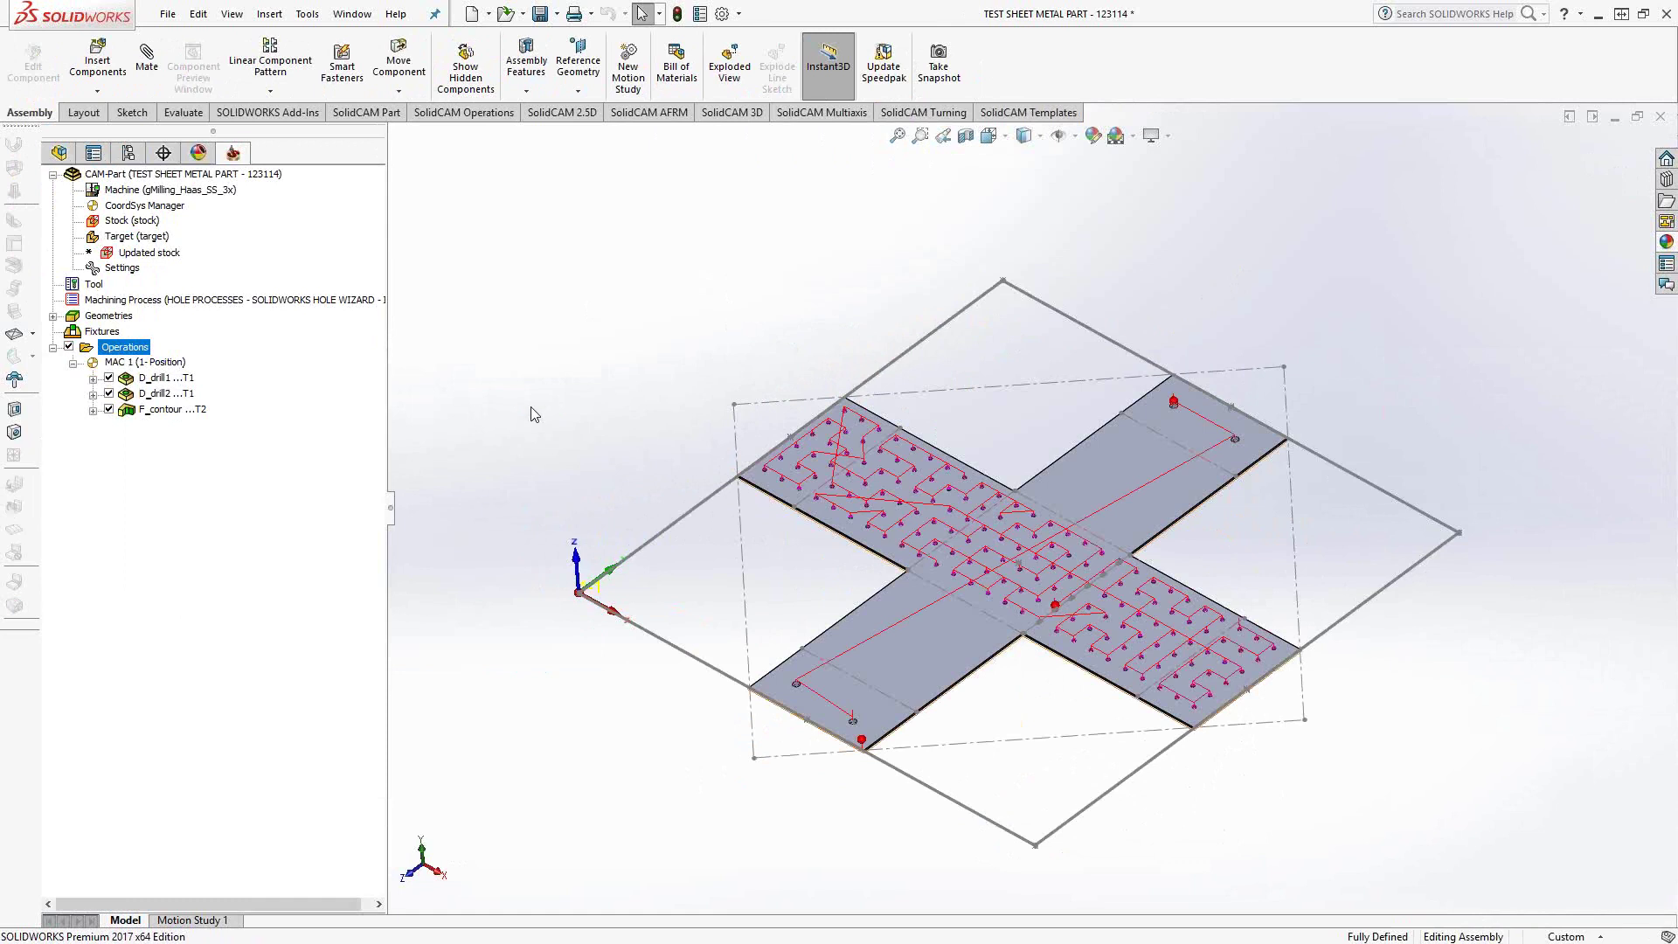
Set the CAM-Part's Synchronization setting to 'Check synchronization on user demand'.
{"action": "double_click", "coordinate": [122, 269]}
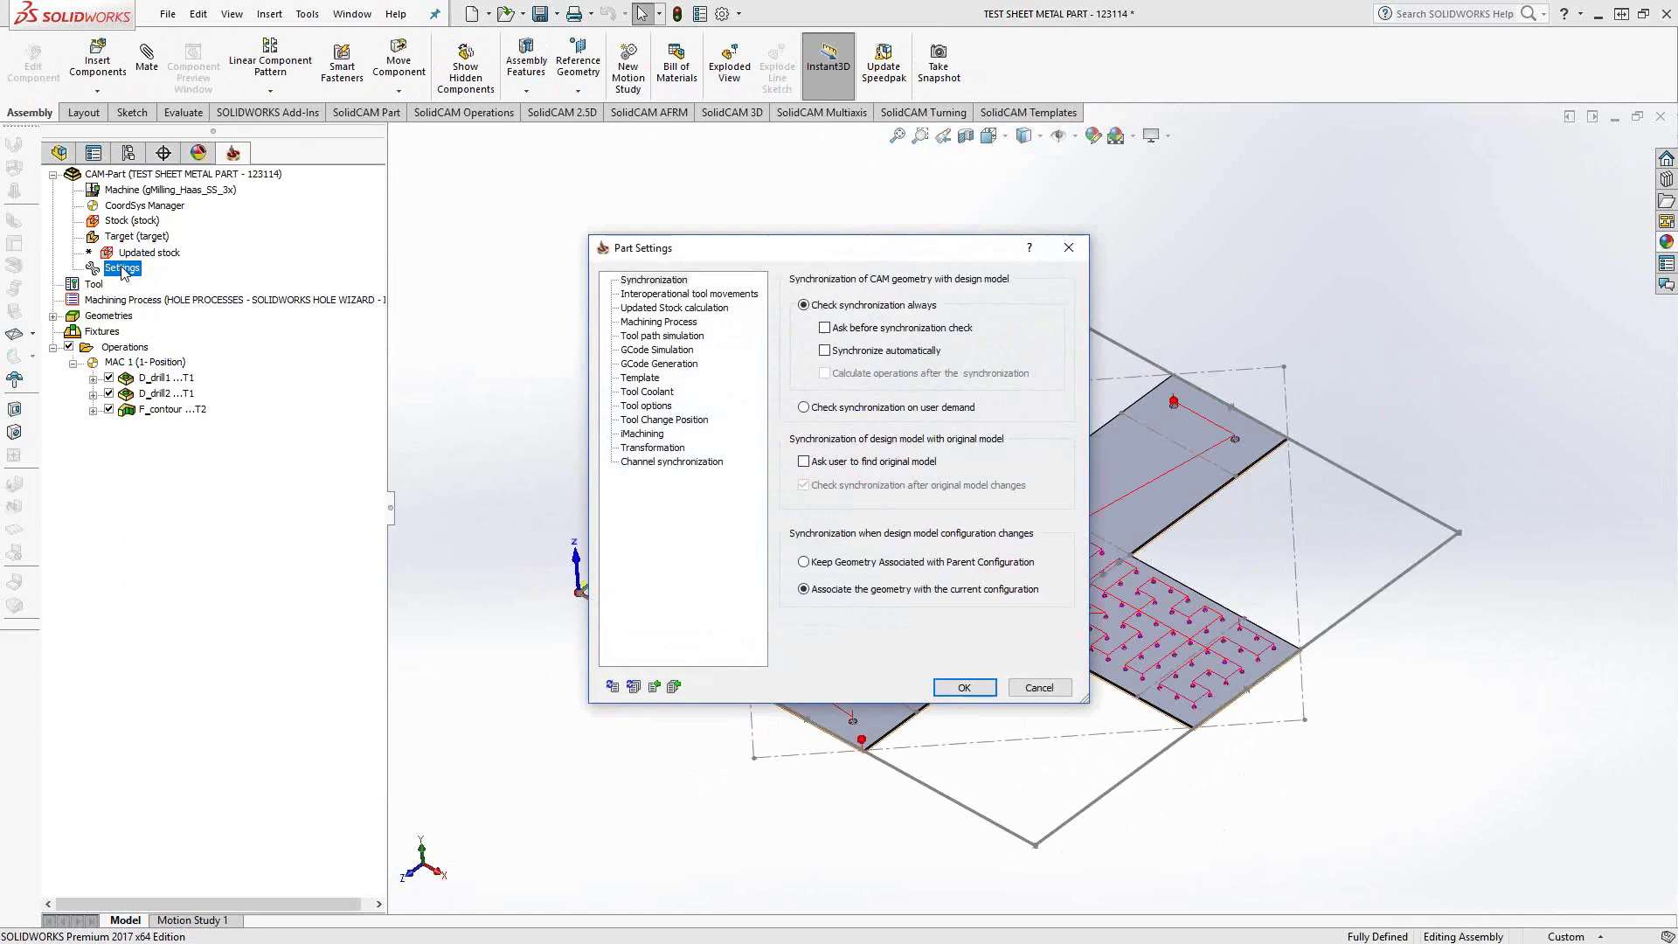
{"action": "left_click", "coordinate": [655, 280]}
{"action": "left_click", "coordinate": [803, 408]}
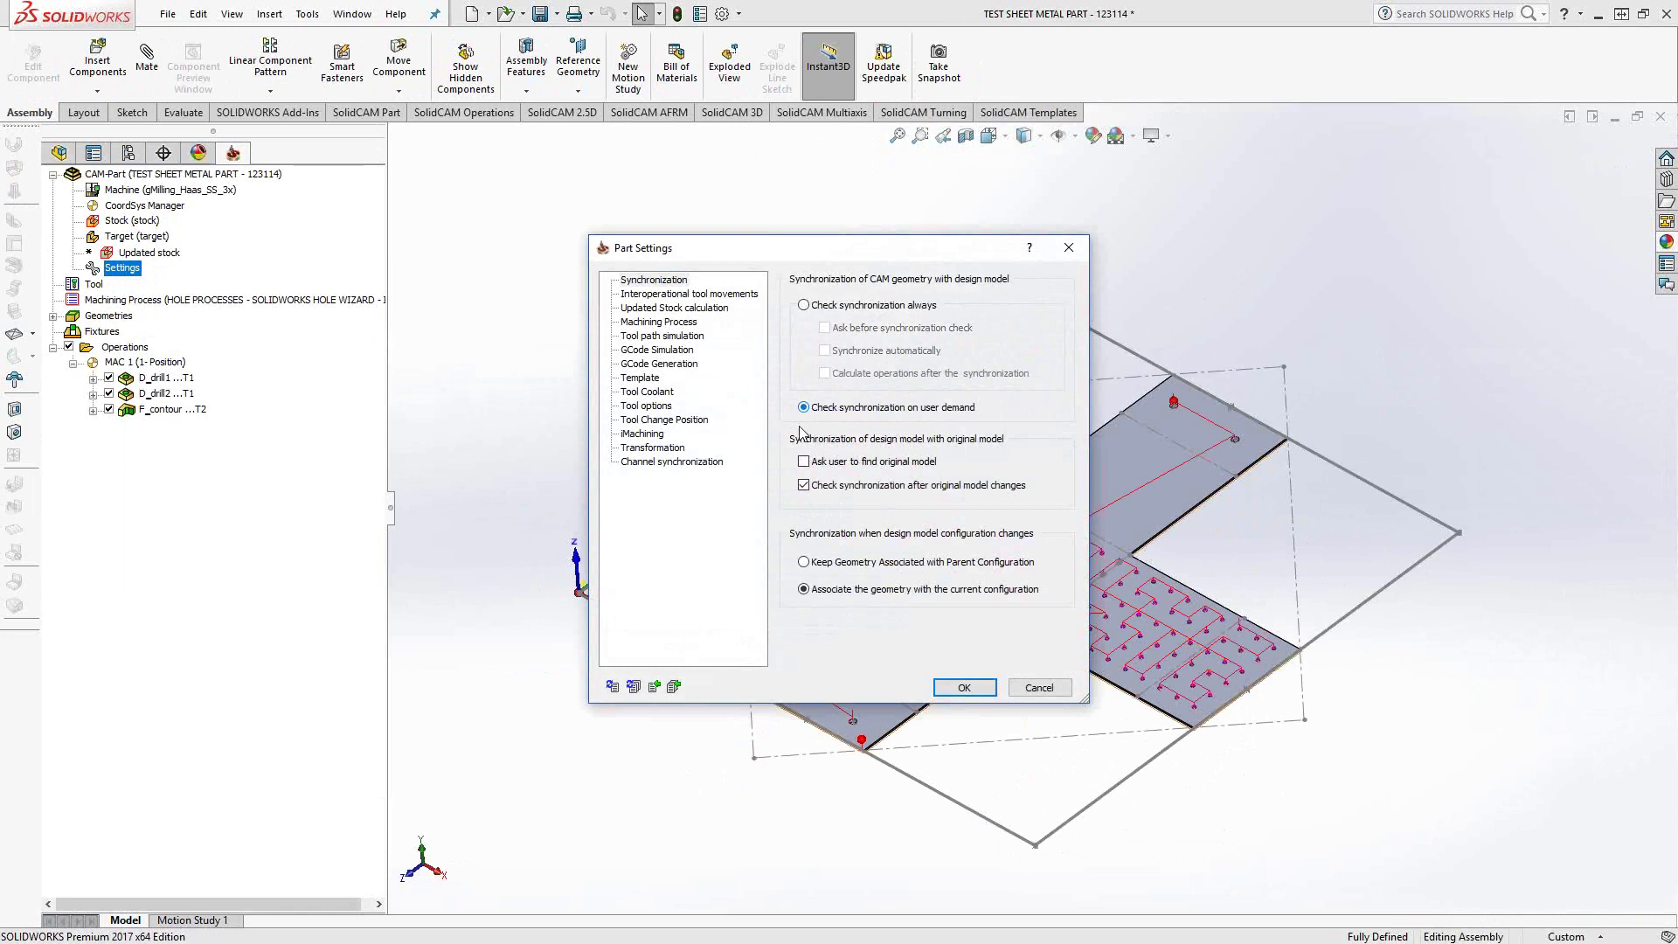
{"action": "left_click", "coordinate": [959, 687]}
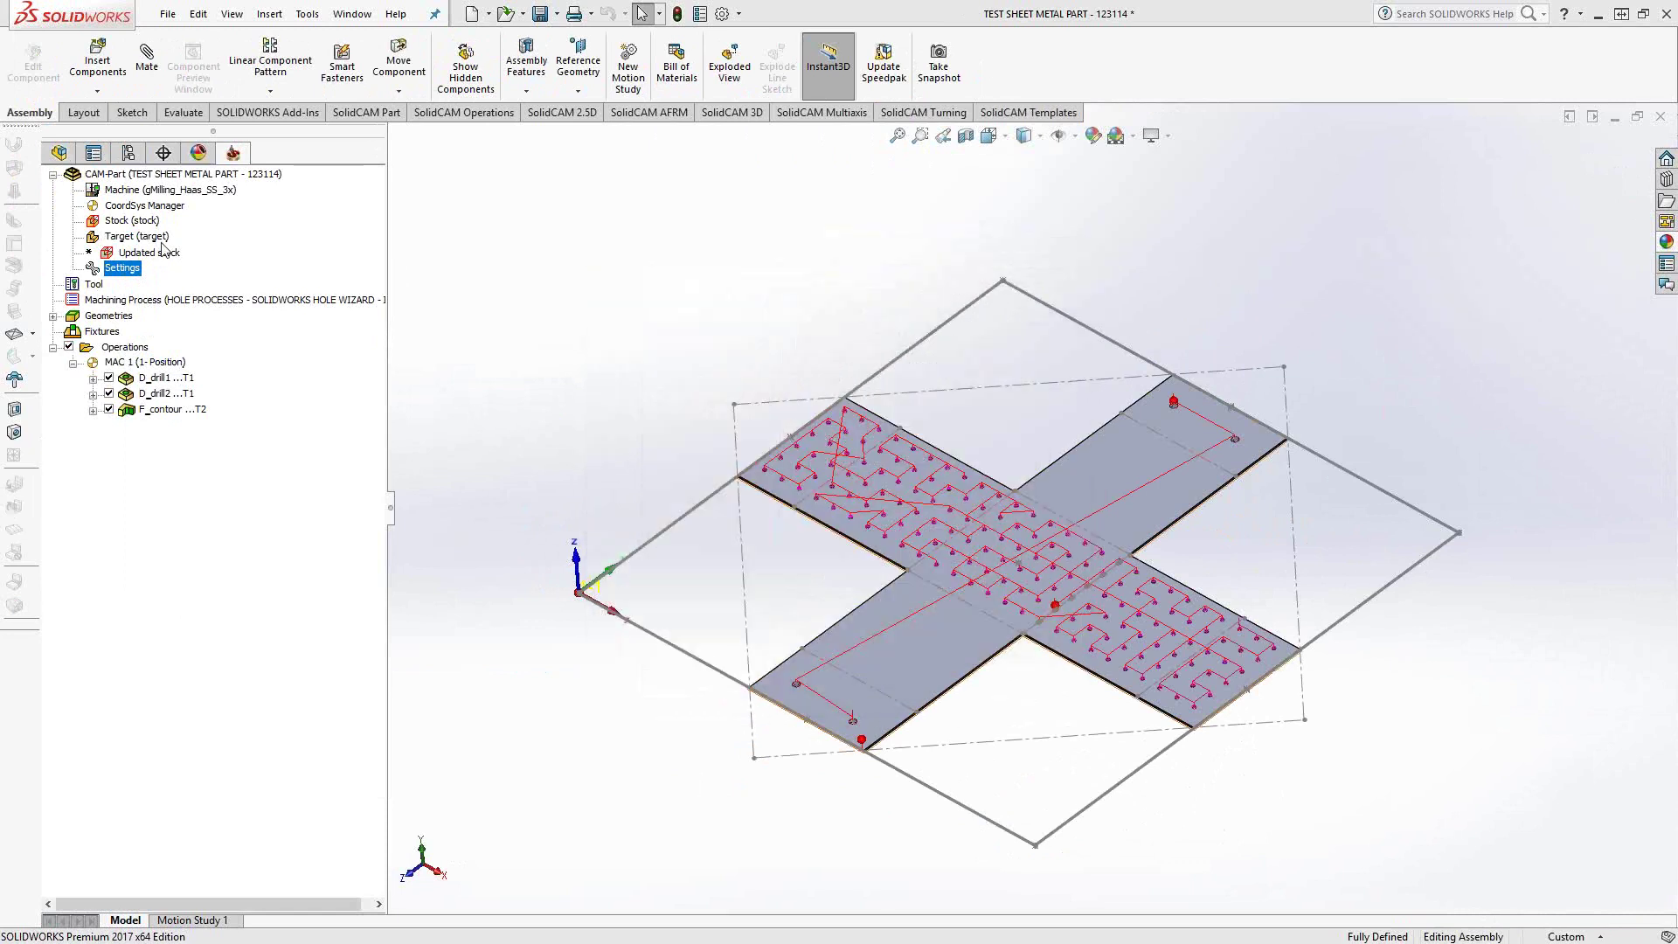
Refold DesignModel into its box with Flatten off, then return to the SolidCAM Manager.
{"action": "left_click", "coordinate": [58, 153]}
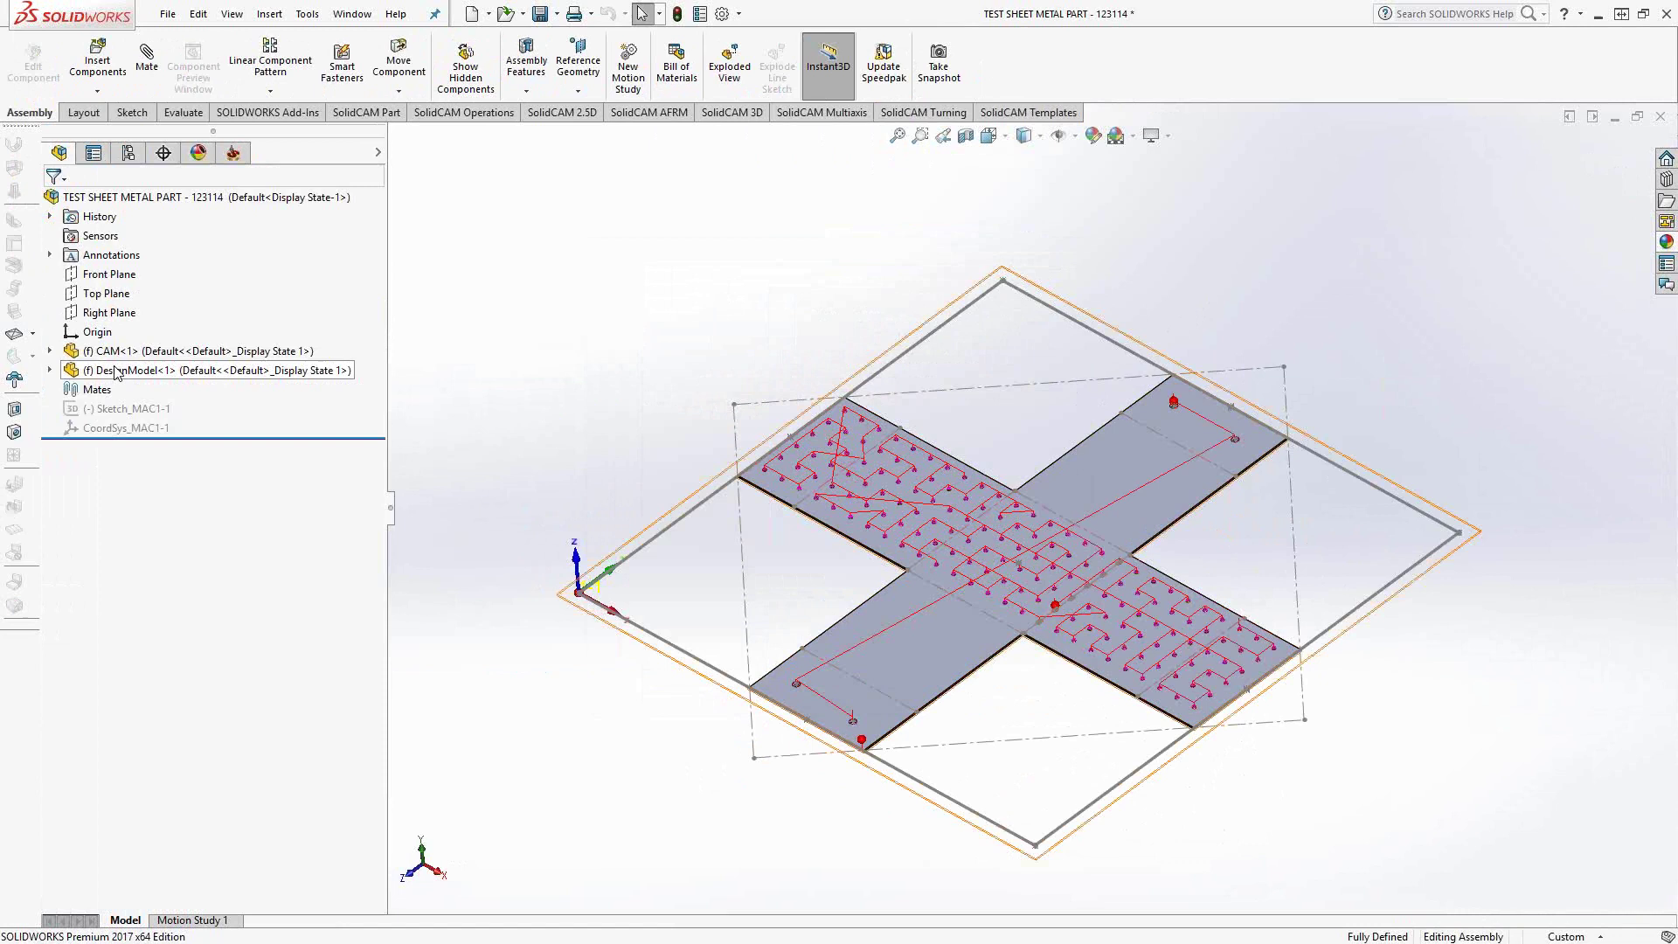
{"action": "right_click", "coordinate": [118, 372]}
{"action": "left_click", "coordinate": [203, 320]}
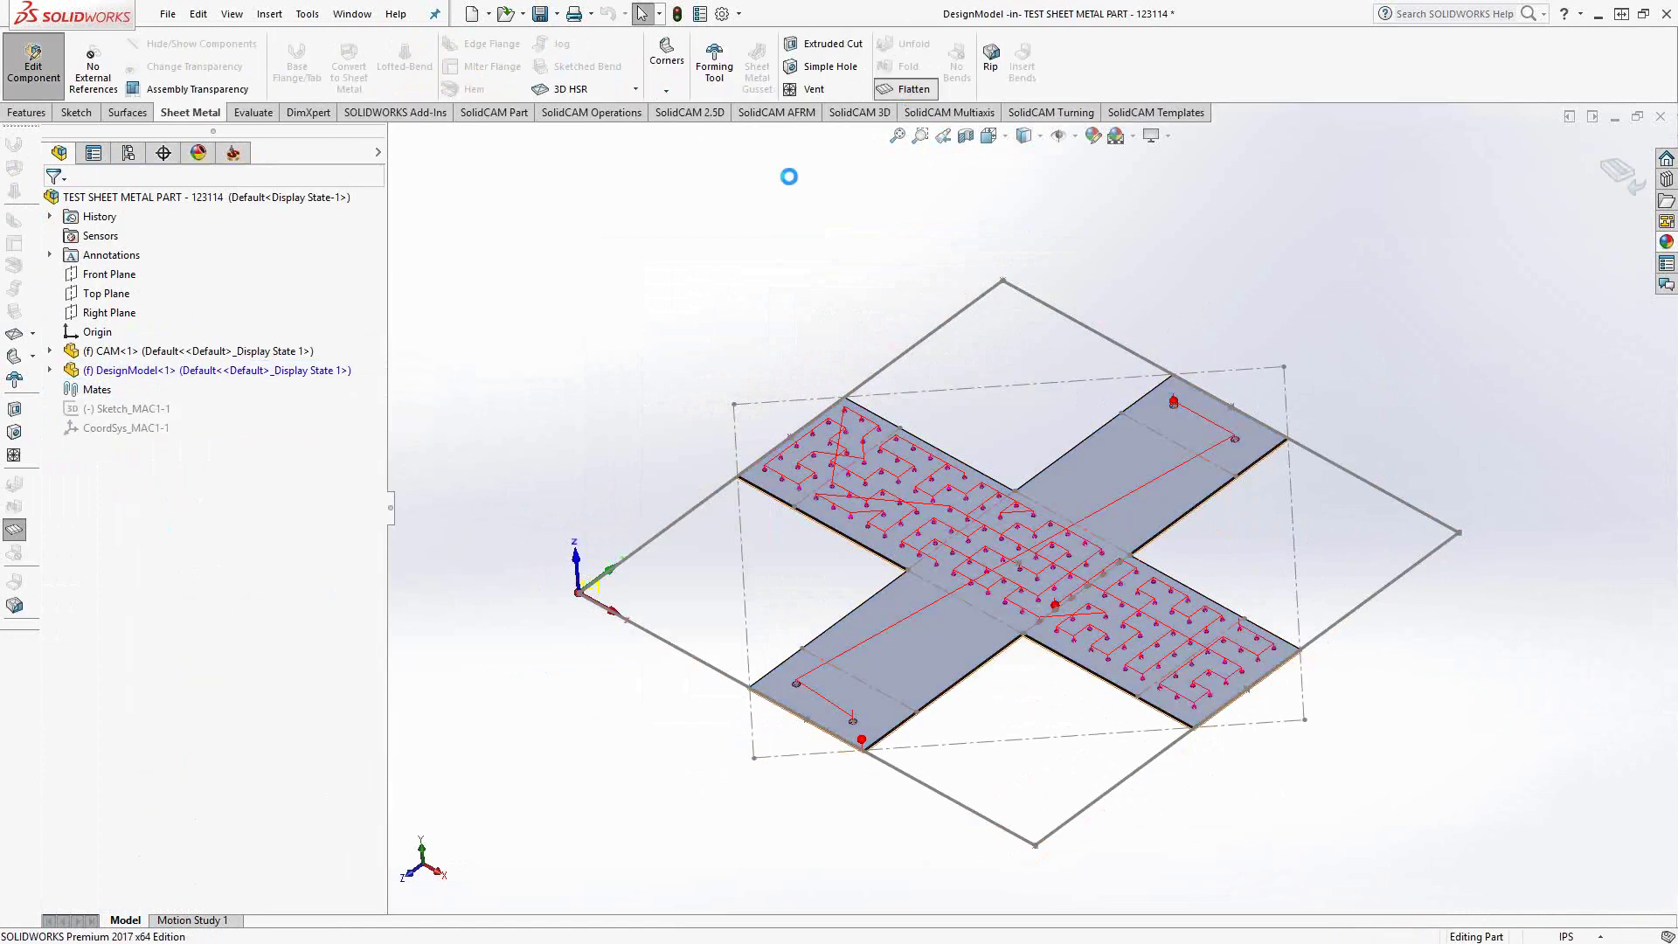
{"action": "left_click", "coordinate": [904, 90]}
{"action": "left_click", "coordinate": [21, 76]}
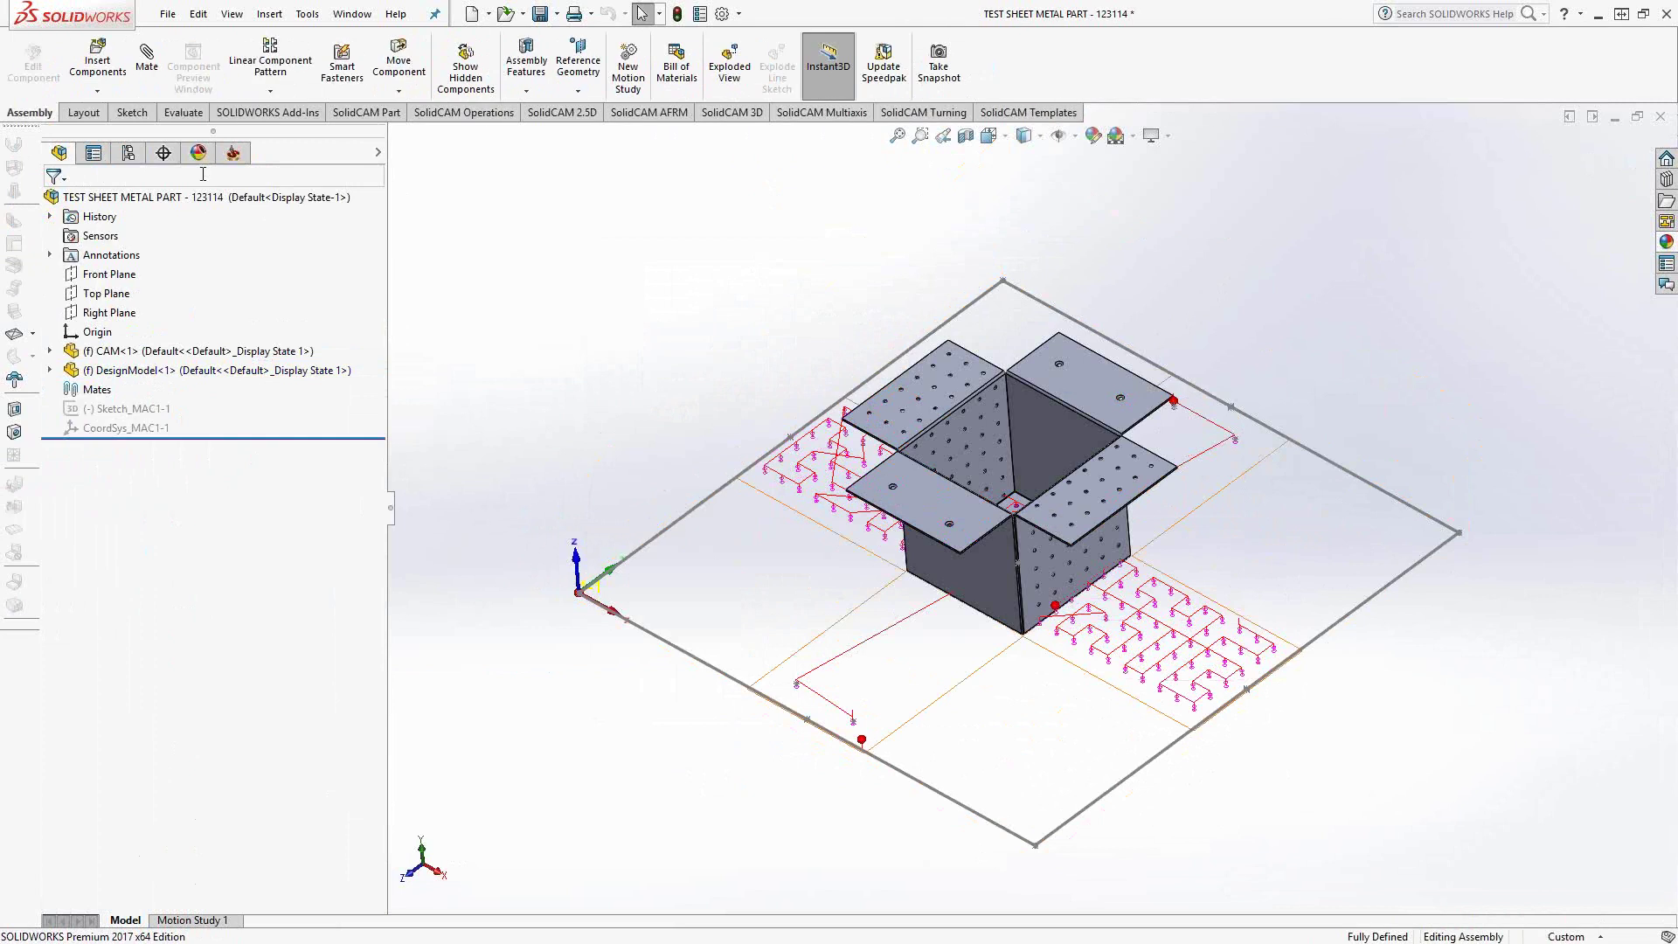
{"action": "left_click", "coordinate": [233, 153]}
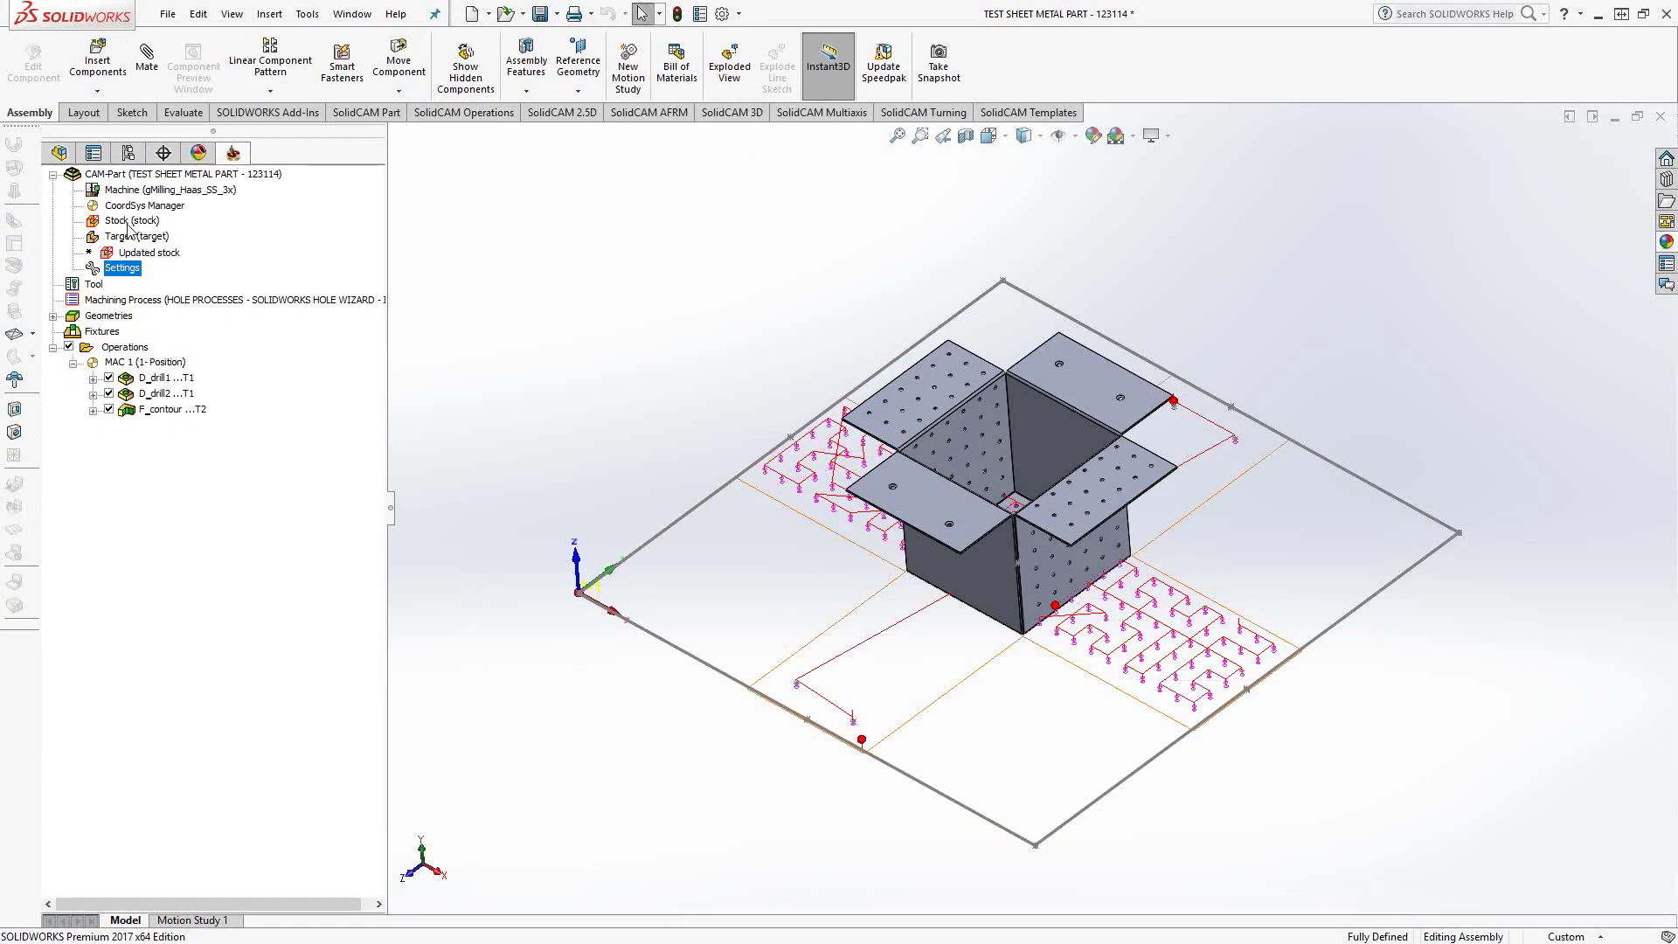